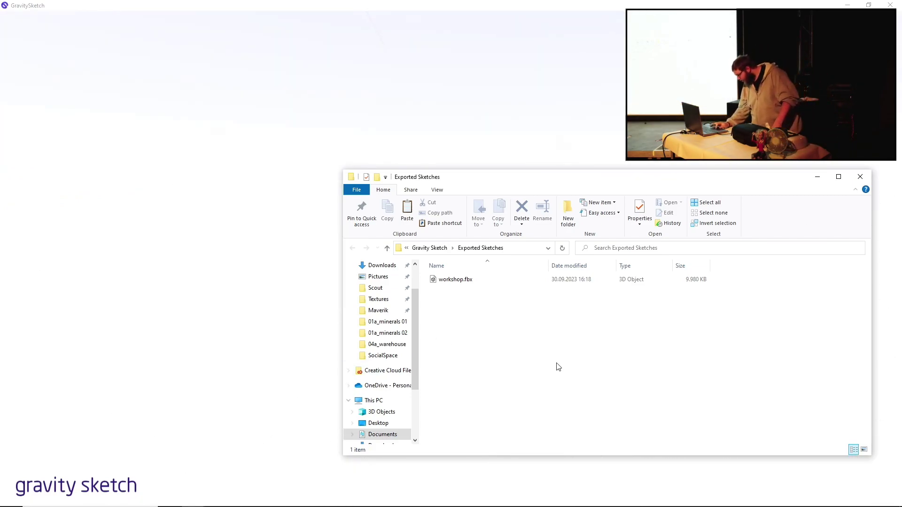
# Bring the Blender window with the WorkshopFile.blend scene to the front
pyautogui.moveTo(378, 497)
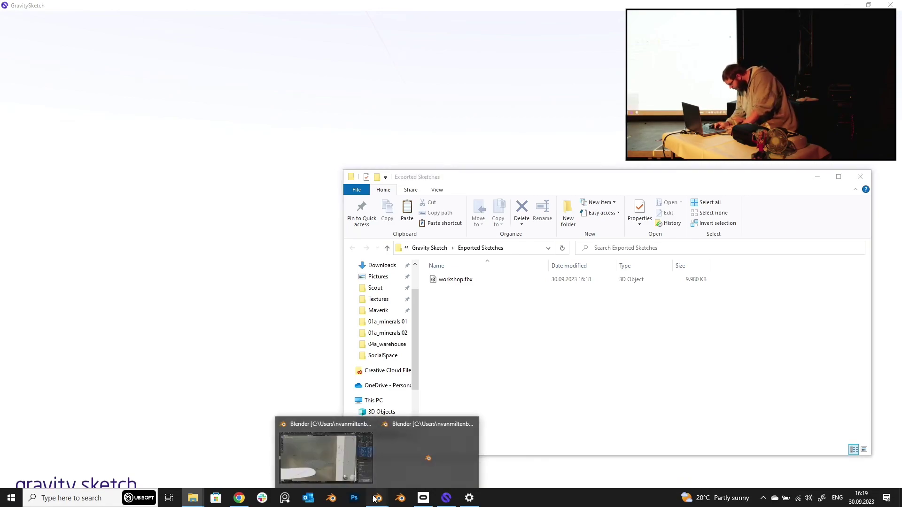
pyautogui.click(322, 458)
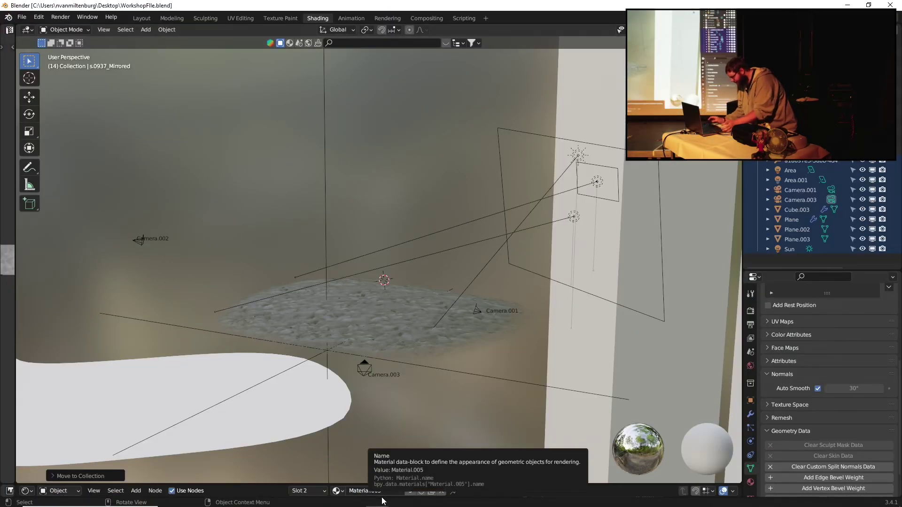
pyautogui.moveTo(424, 365); pyautogui.dragTo(324, 380)
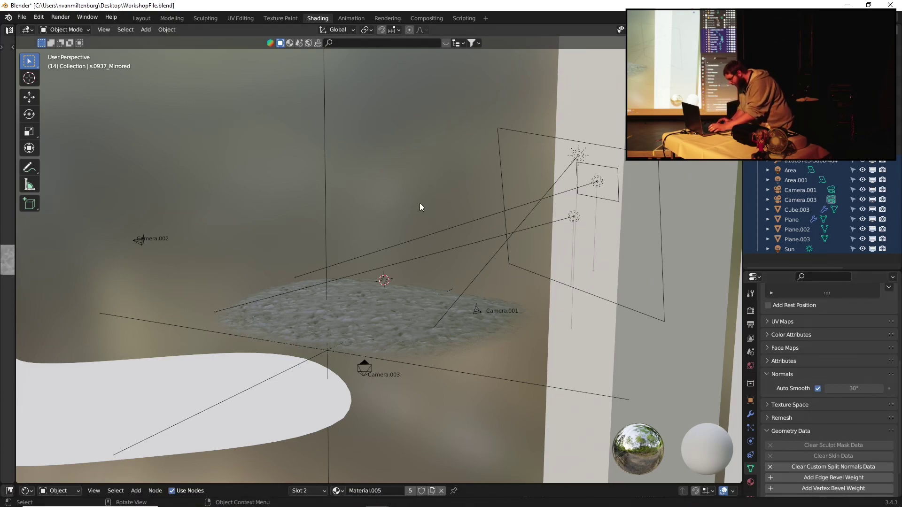
pyautogui.moveTo(376, 260); pyautogui.dragTo(465, 269, button='middle')
pyautogui.scroll(-4, 465, 269)
pyautogui.moveTo(465, 271); pyautogui.dragTo(475, 276, button='middle')
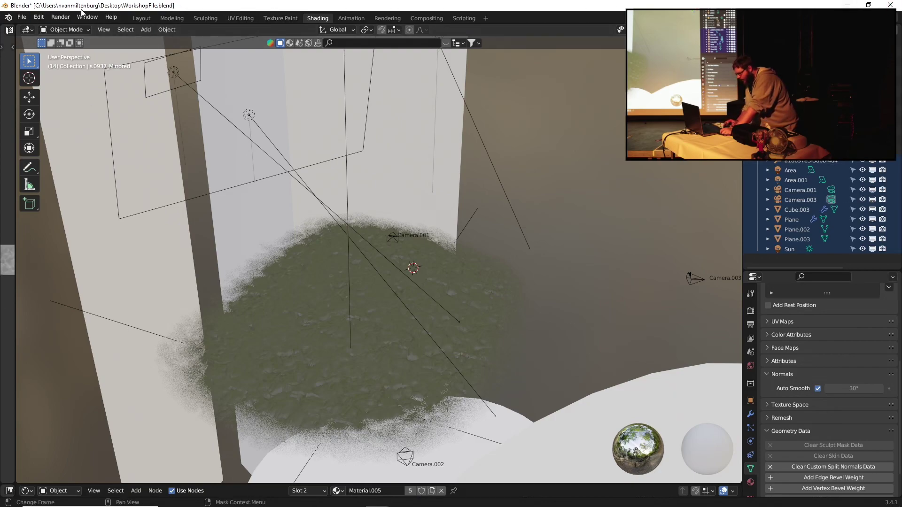
# Start an FBX (.fbx) import from Blender's File > Import menu
pyautogui.click(21, 21)
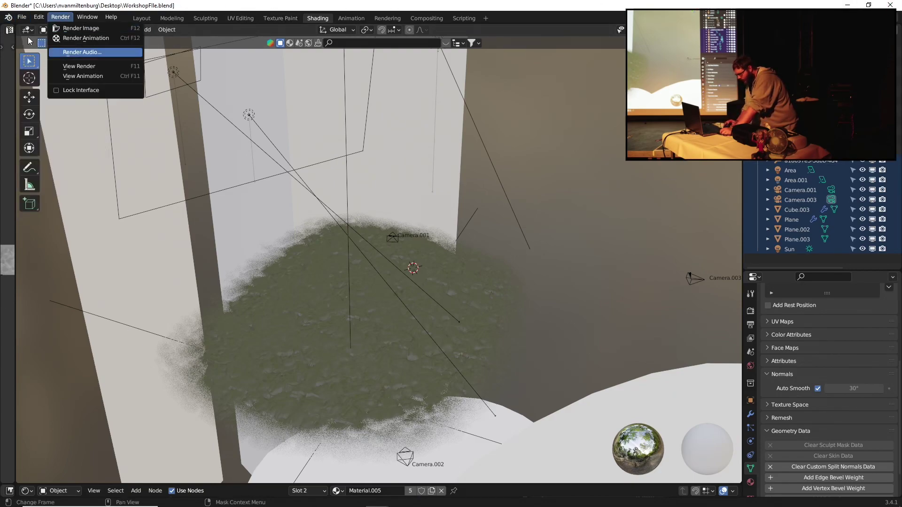
pyautogui.press('Escape')
pyautogui.click(21, 22)
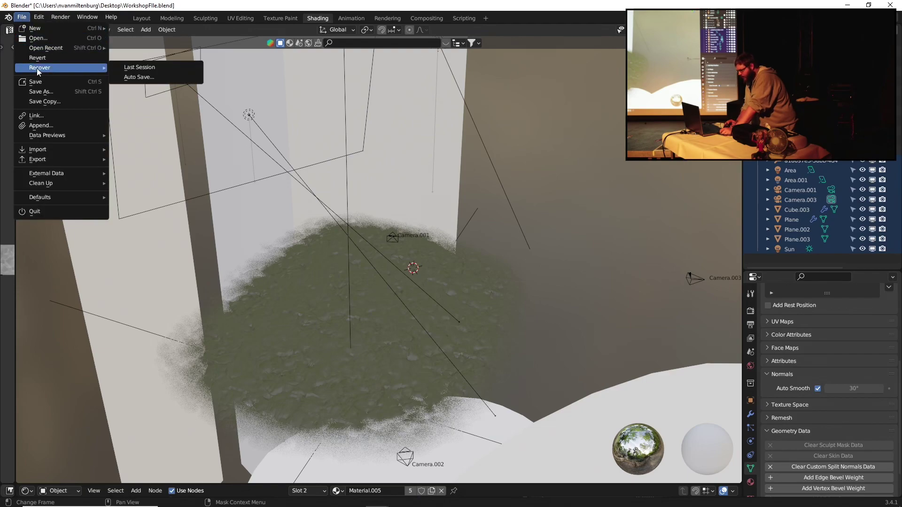
pyautogui.moveTo(54, 50)
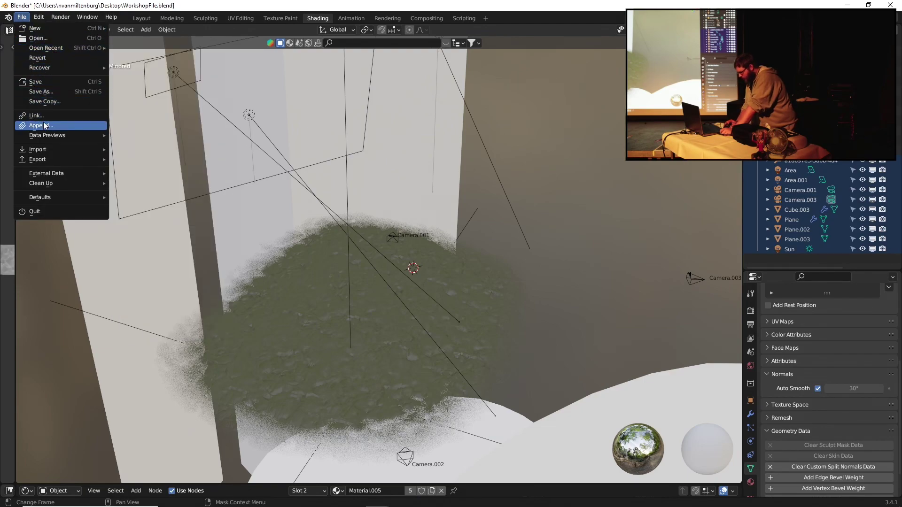
pyautogui.moveTo(47, 149)
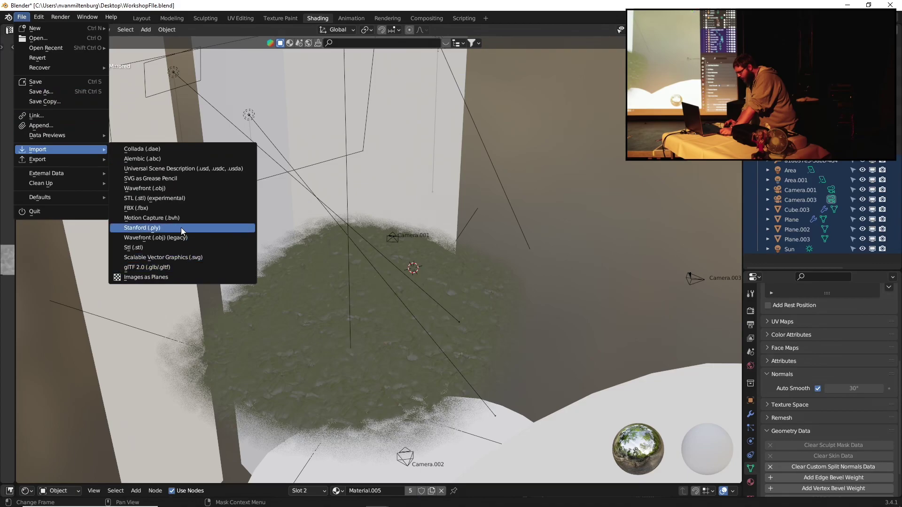
pyautogui.click(187, 209)
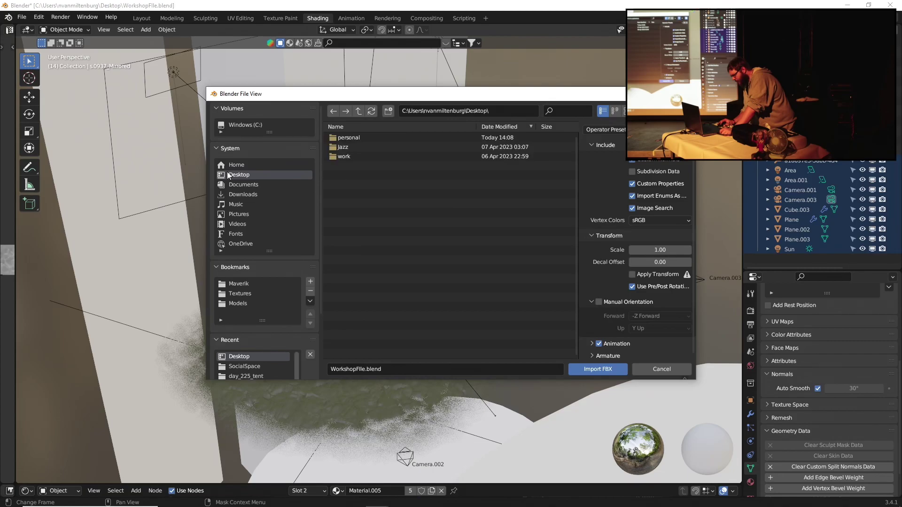
# Browse the Downloads, home and Documents folders for the sketch, then return to Gravity Sketch
pyautogui.scroll(-1, 228, 177)
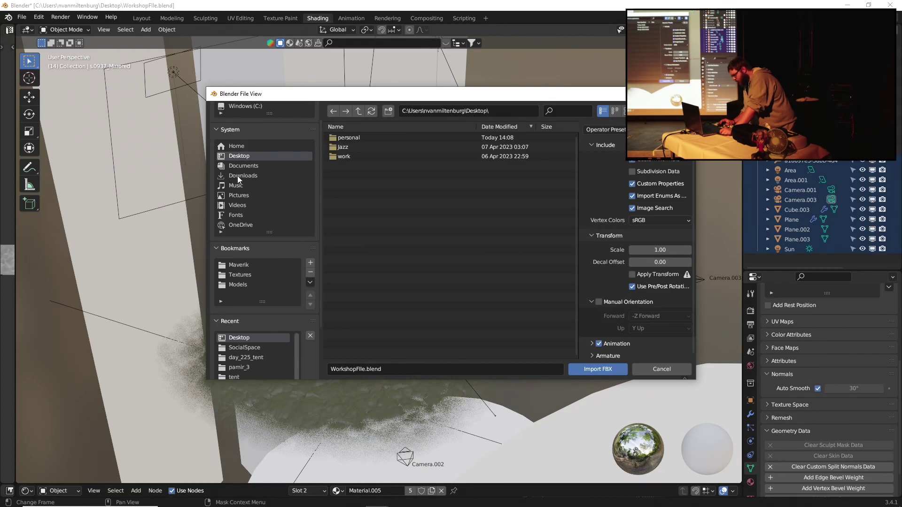
pyautogui.click(237, 176)
pyautogui.scroll(-10, 516, 166)
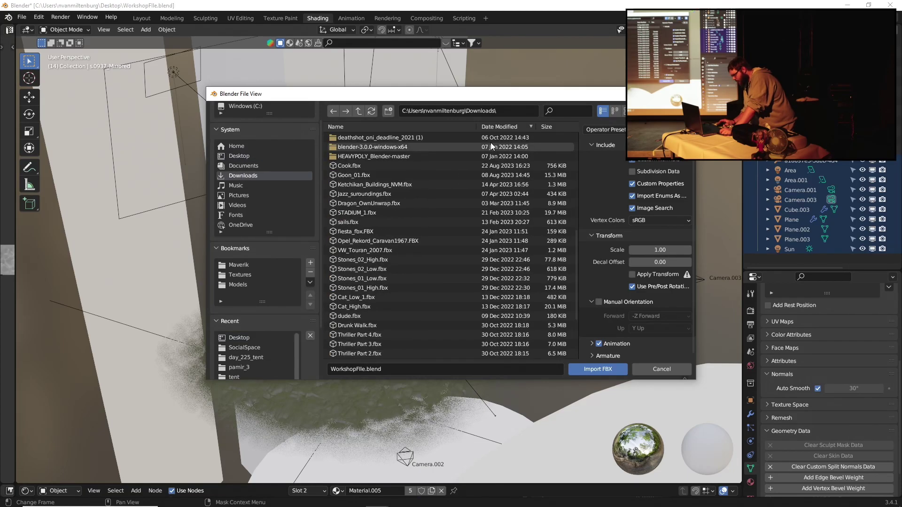
pyautogui.scroll(1, 261, 168)
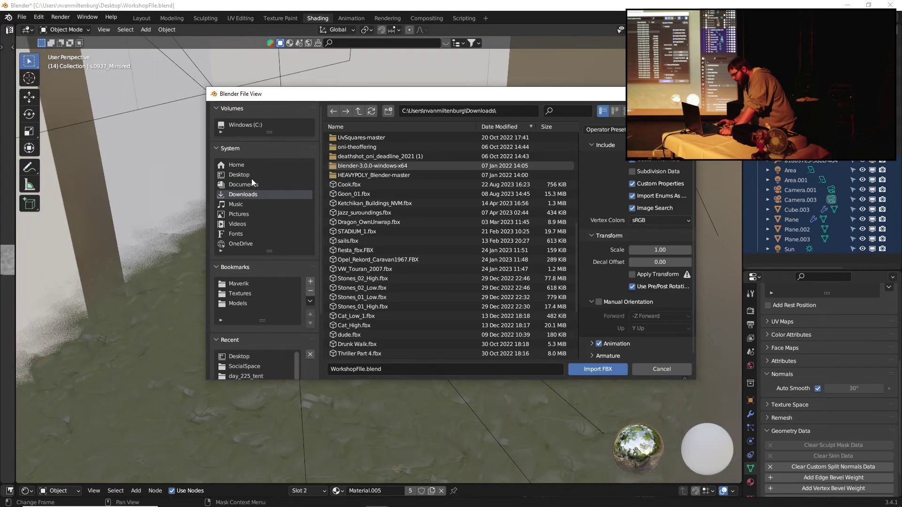
pyautogui.click(256, 166)
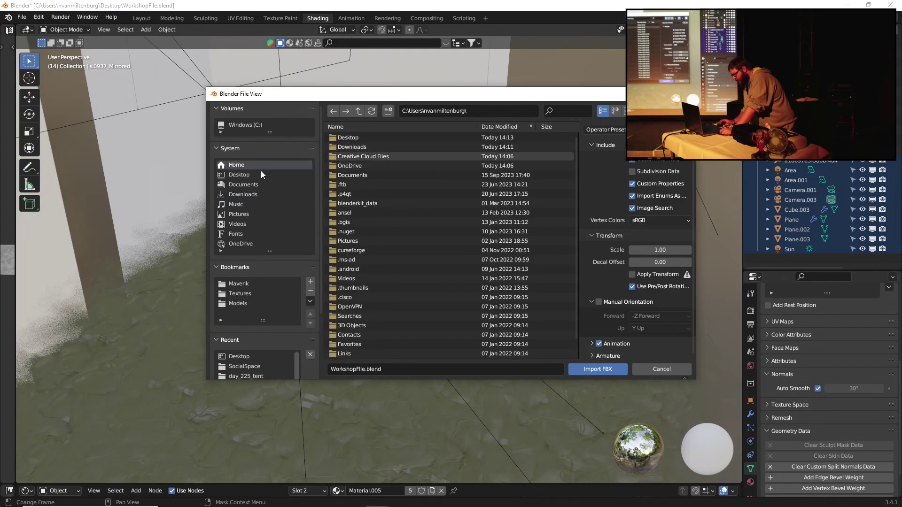
pyautogui.click(244, 185)
pyautogui.click(240, 195)
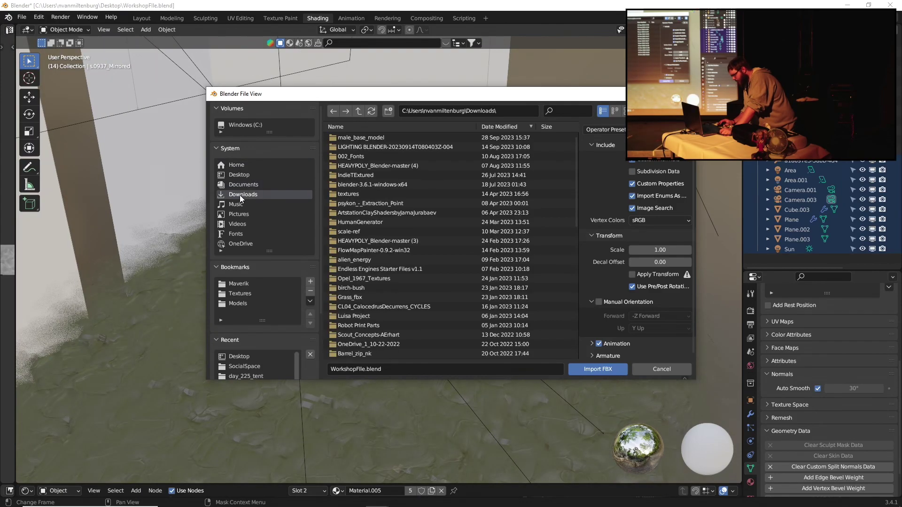
pyautogui.click(248, 185)
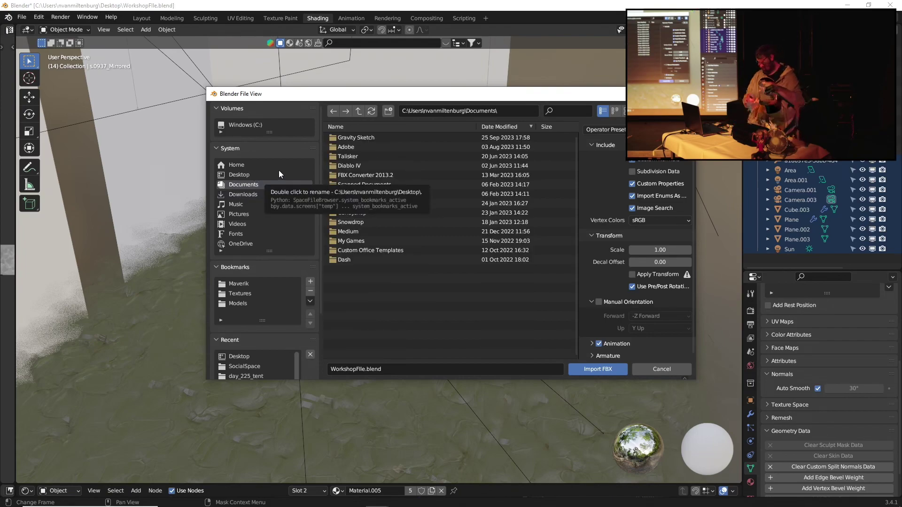
pyautogui.moveTo(579, 498)
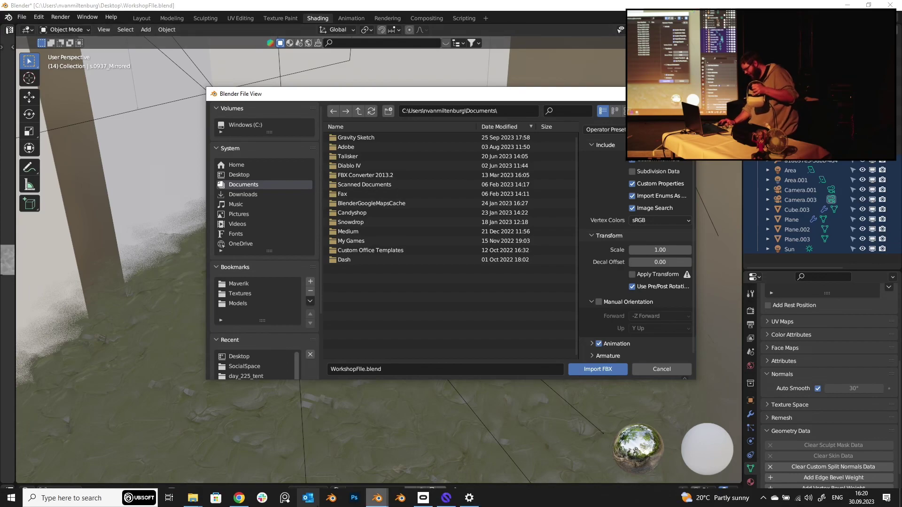
pyautogui.click(445, 498)
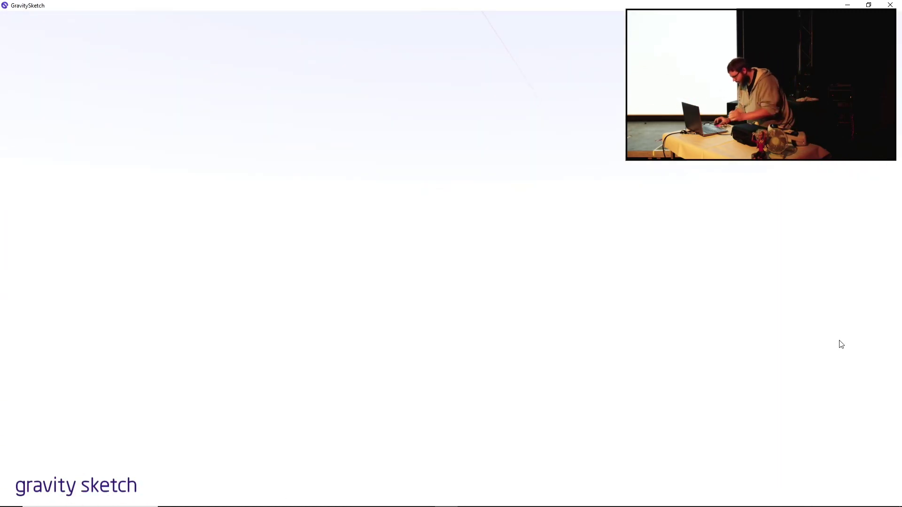
pyautogui.moveTo(803, 487)
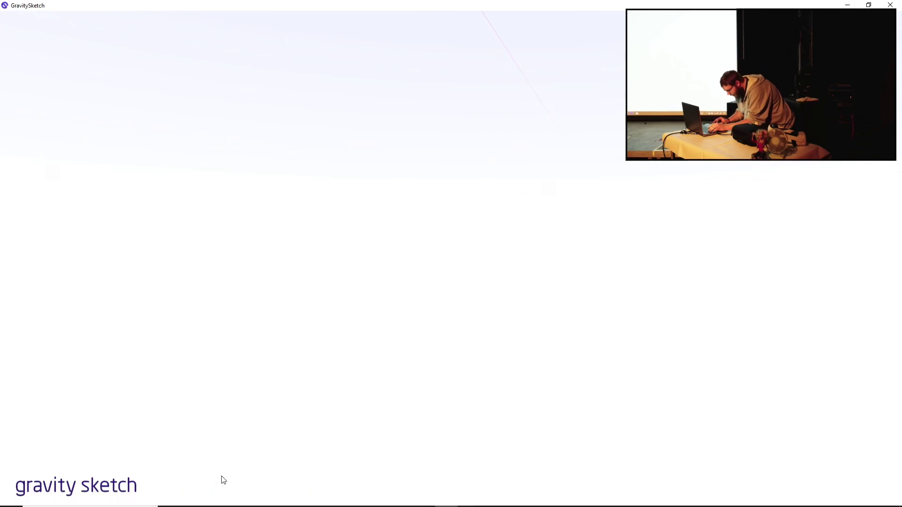
pyautogui.moveTo(184, 498)
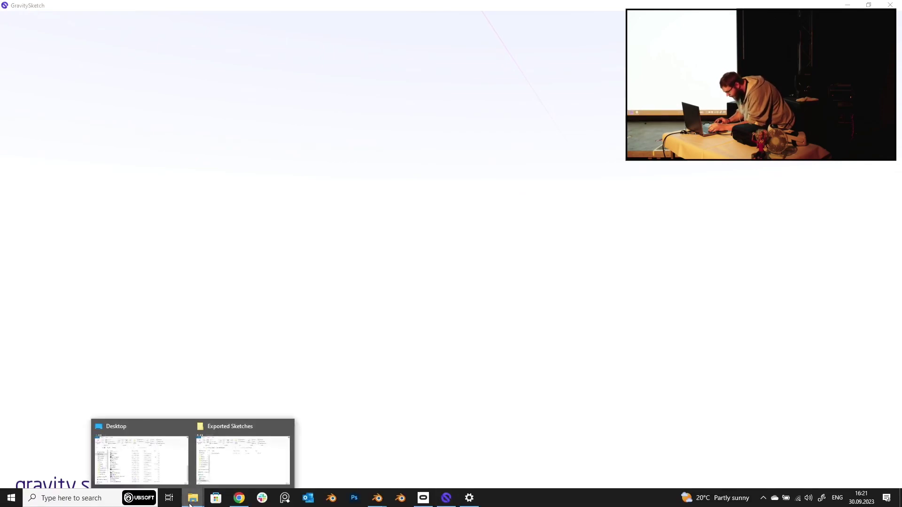
# Search the %appdata Roaming folders (Oculus, OculusClient, Local Storage) for the exported sketch
pyautogui.click(141, 453)
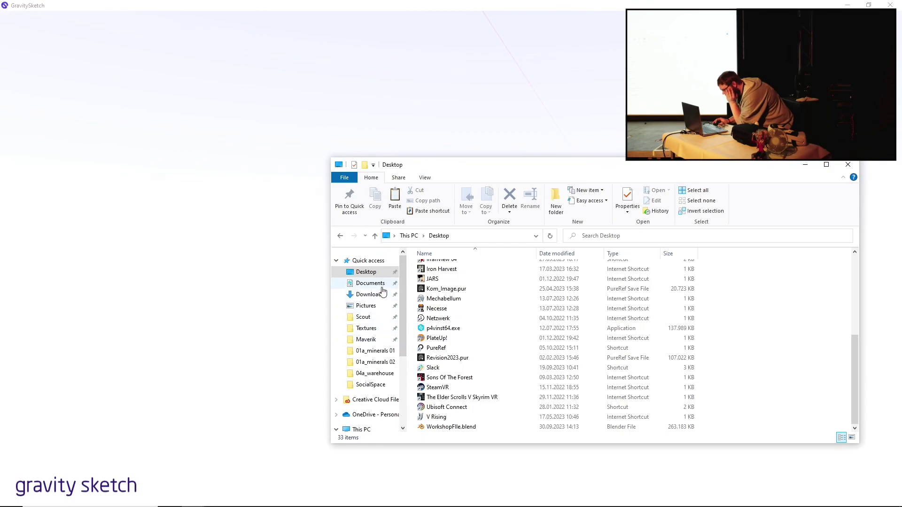
pyautogui.click(503, 240)
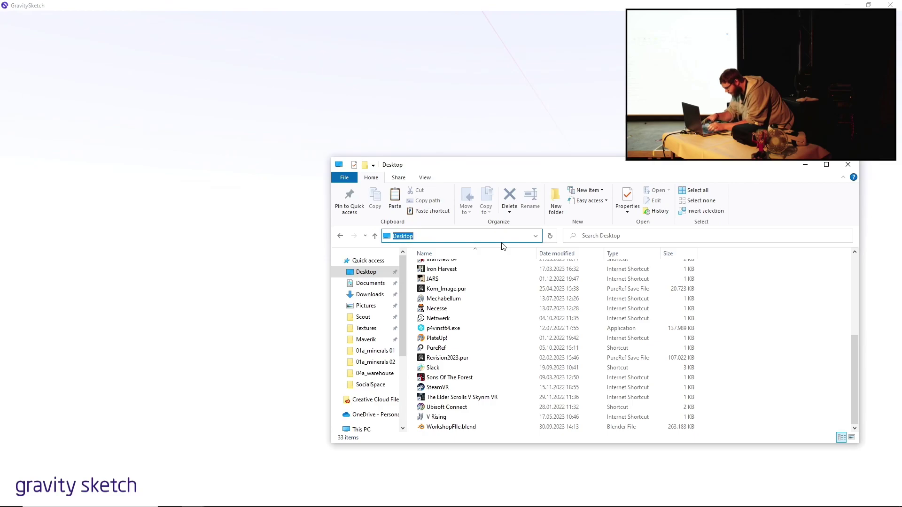
pyautogui.write('%appdata%')
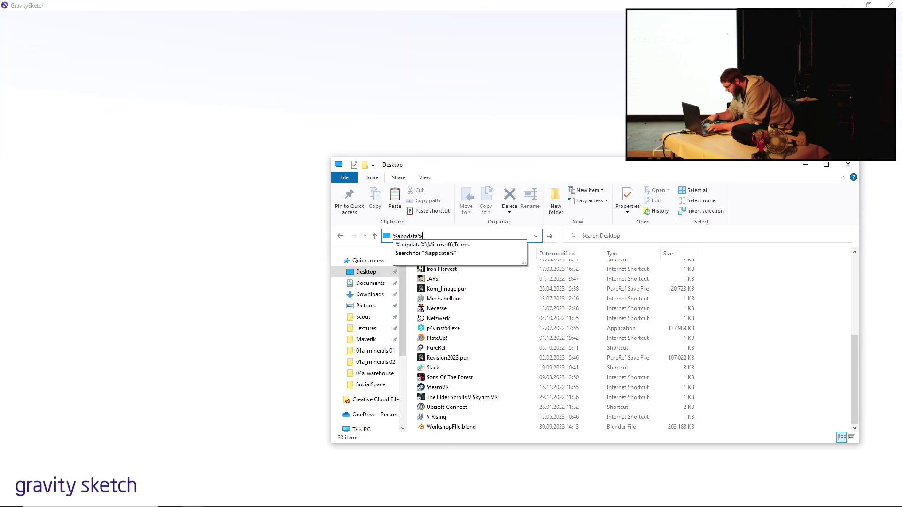
pyautogui.press('Return')
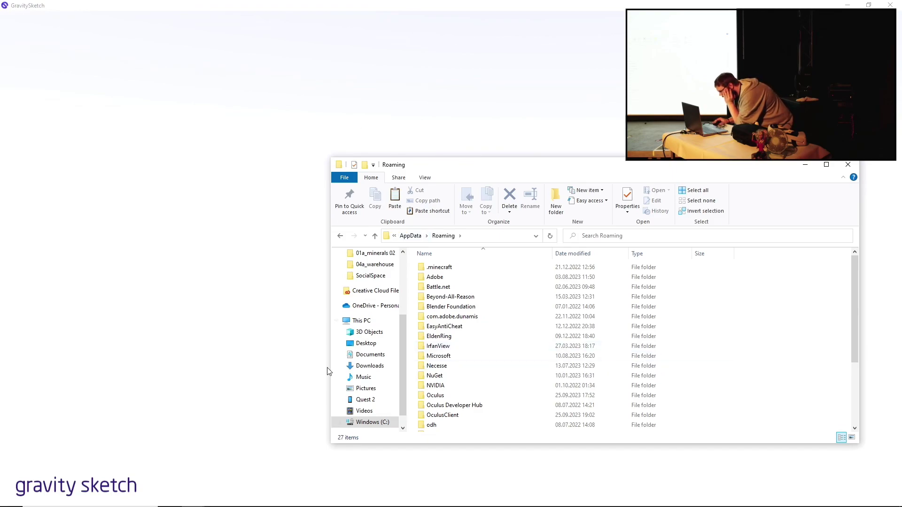
pyautogui.scroll(-1, 471, 415)
pyautogui.scroll(-3, 465, 411)
pyautogui.scroll(4, 459, 404)
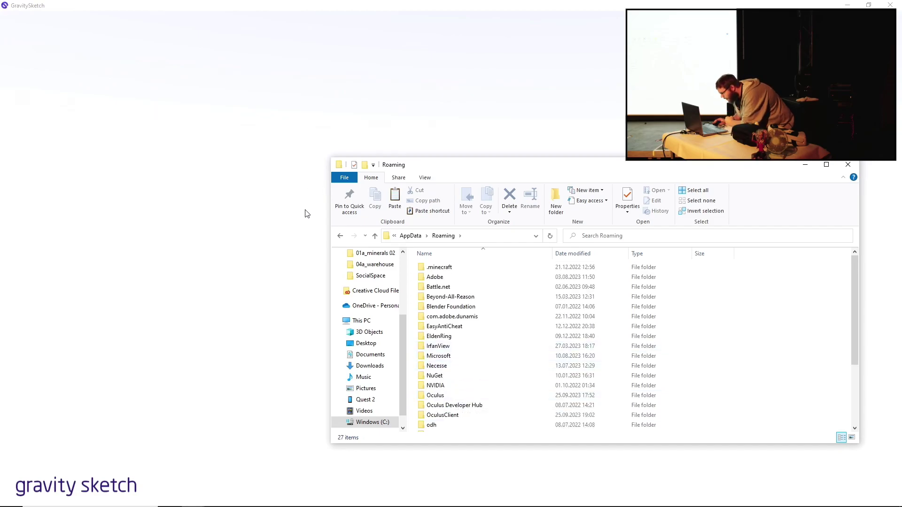
pyautogui.scroll(1, 371, 329)
pyautogui.scroll(-3, 446, 406)
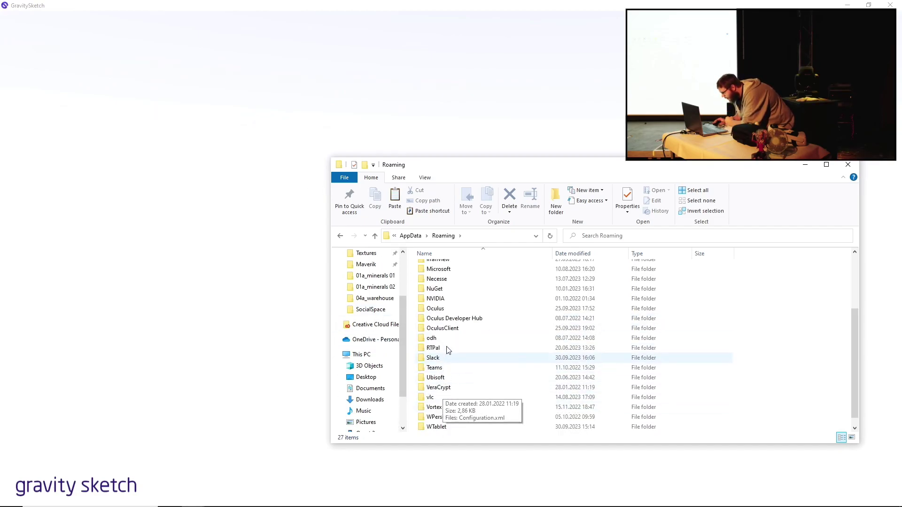
pyautogui.doubleClick(447, 308)
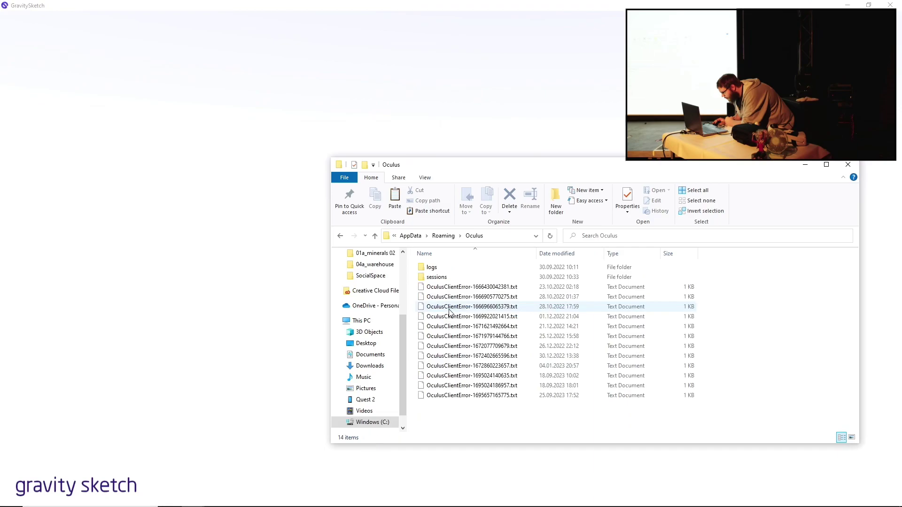
pyautogui.click(375, 236)
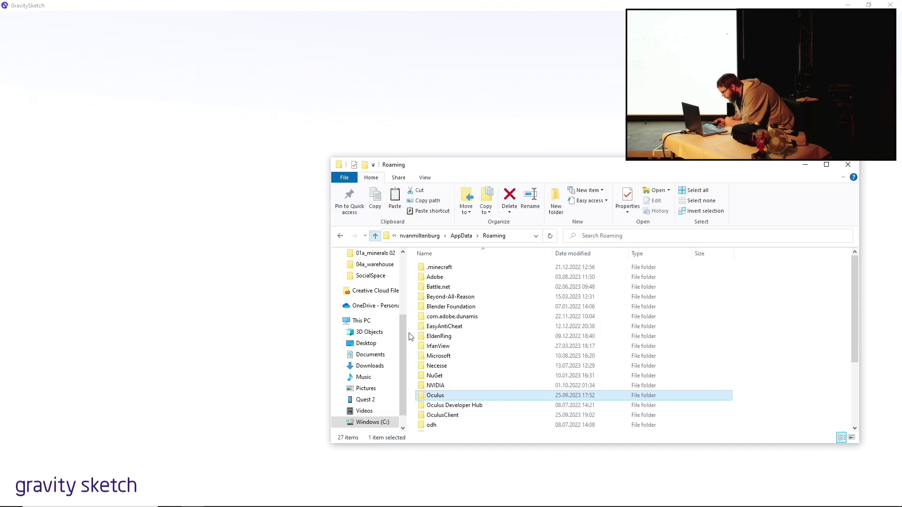
pyautogui.doubleClick(460, 414)
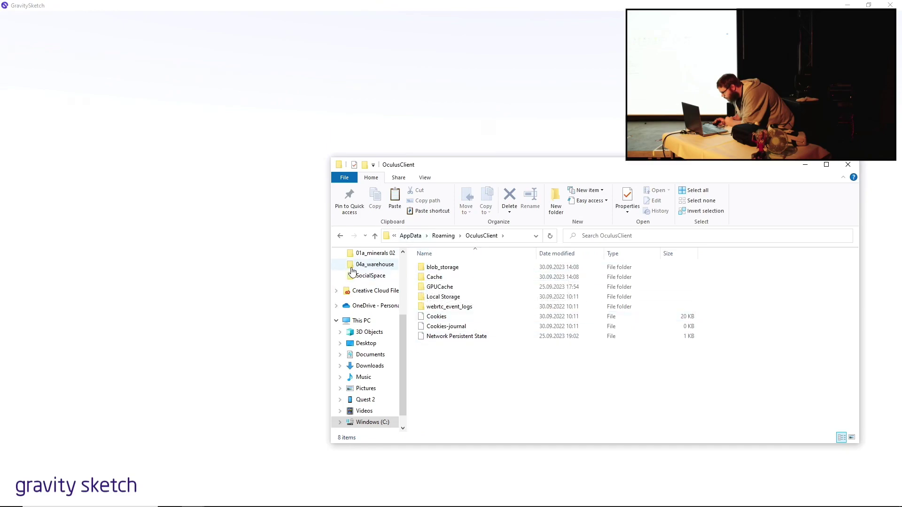
pyautogui.scroll(1, 372, 271)
pyautogui.doubleClick(430, 296)
pyautogui.scroll(3, 360, 278)
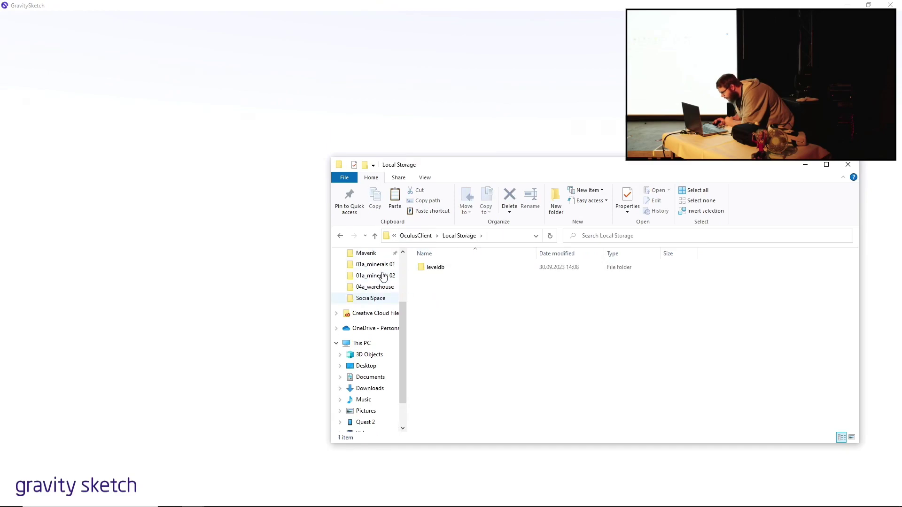
# Go to Documents > Gravity Sketch > Exported Sketches and copy its folder path
pyautogui.click(374, 284)
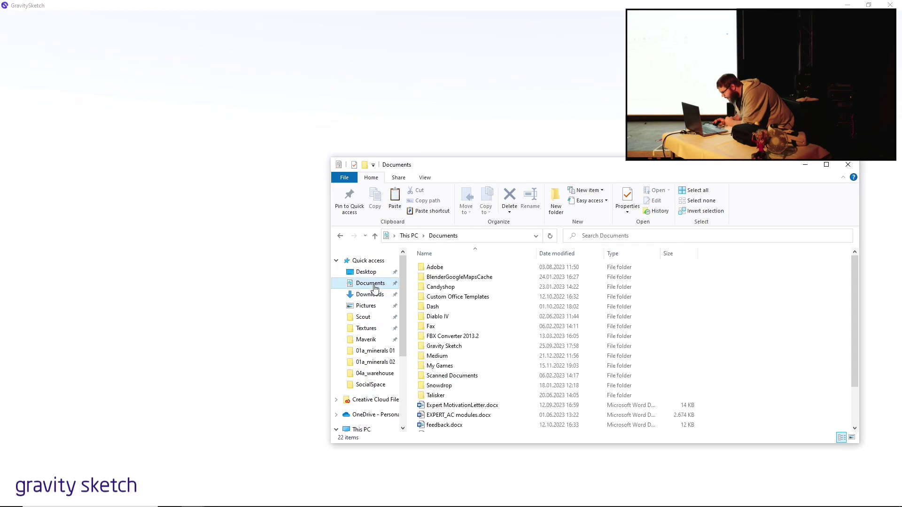
pyautogui.doubleClick(447, 348)
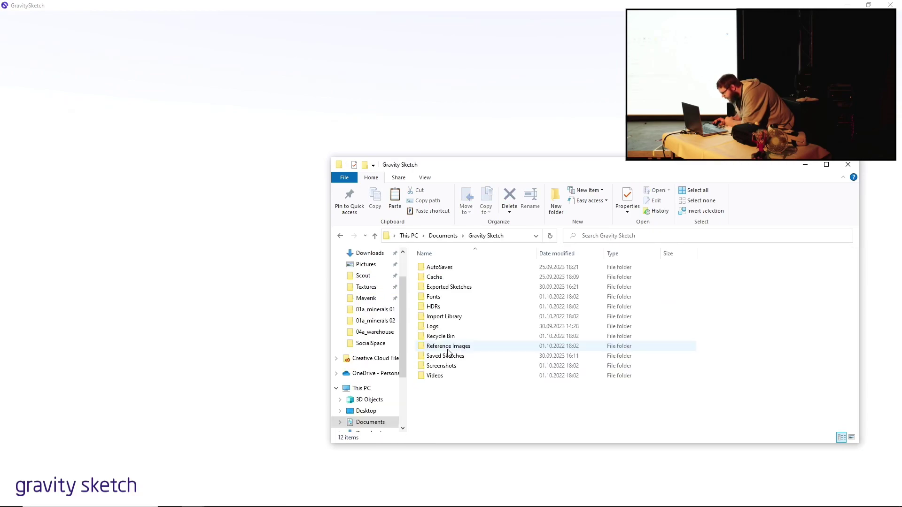
pyautogui.doubleClick(444, 287)
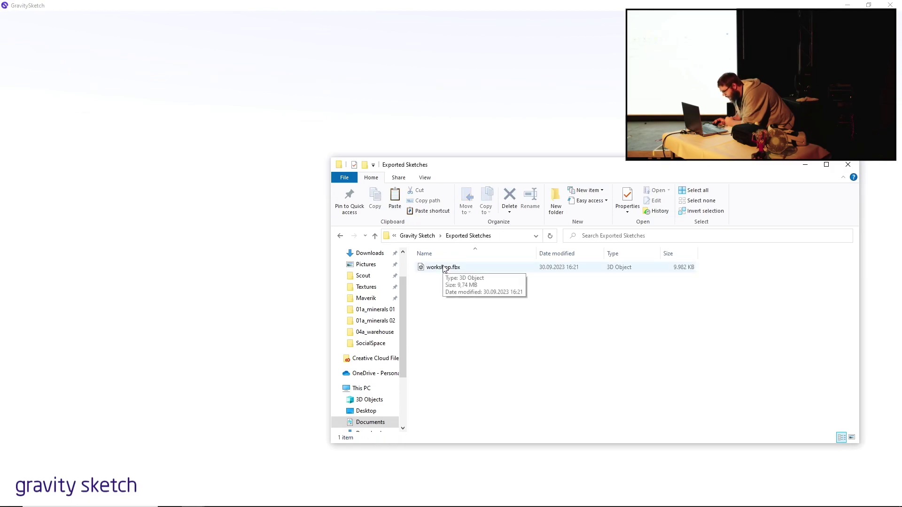
pyautogui.click(500, 240)
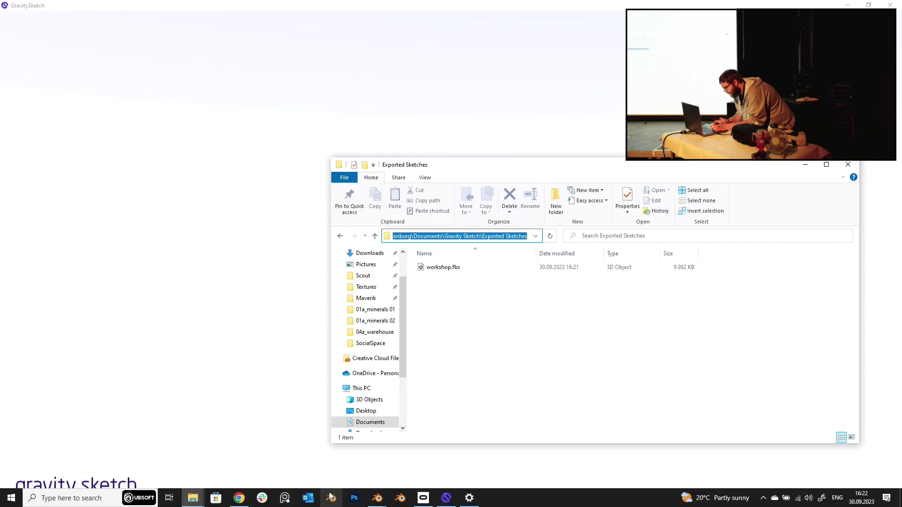
# Paste that path into Blender's FBX file browser and import workshop.fbx
pyautogui.click(377, 498)
pyautogui.click(500, 457)
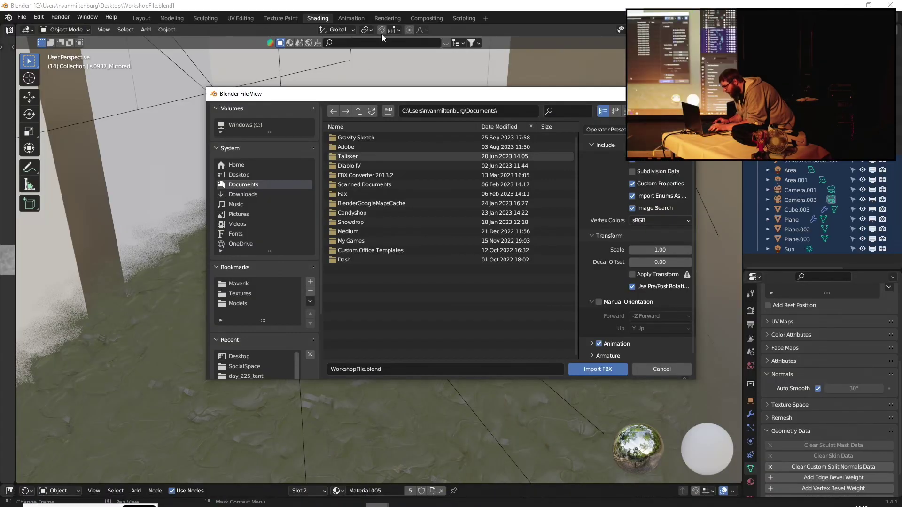
pyautogui.click(535, 111)
pyautogui.write('C:\\Users\\nvanmiltenburg\\Documents\\Gravity Sketch\\Exported Sketches')
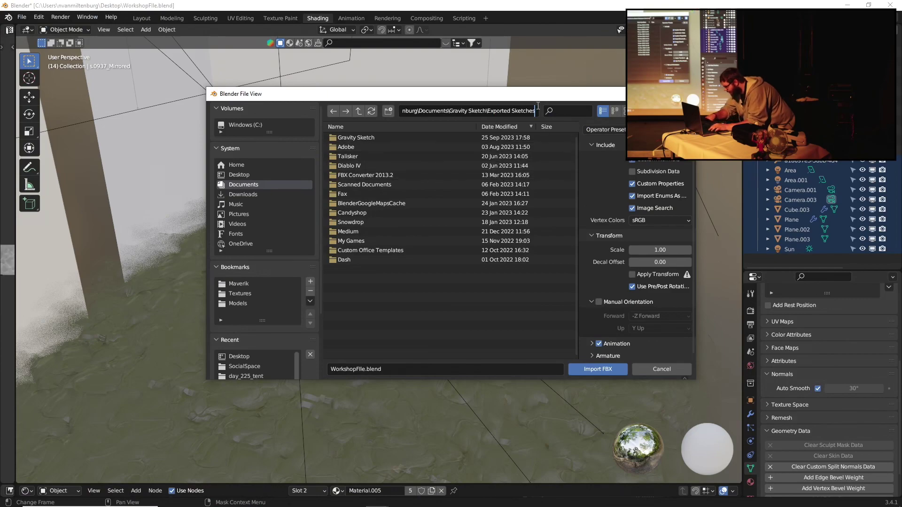
pyautogui.press('Return')
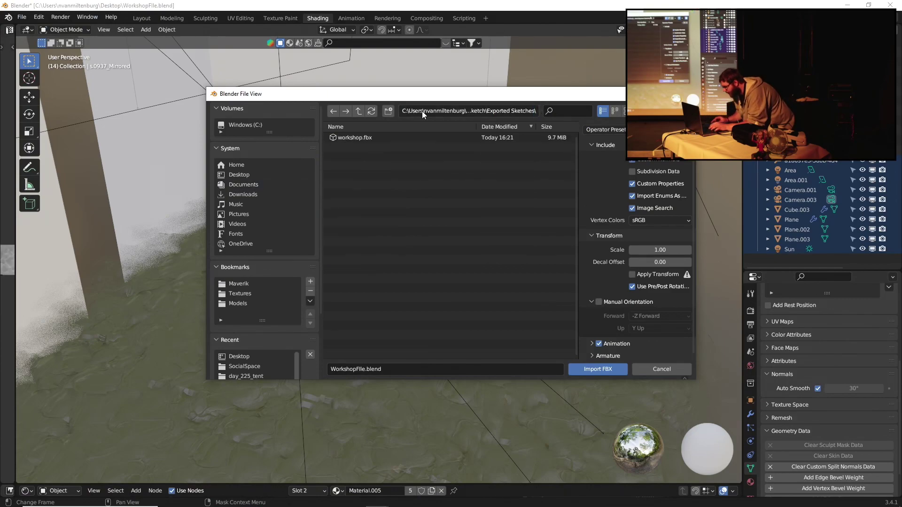
pyautogui.click(364, 139)
pyautogui.click(597, 369)
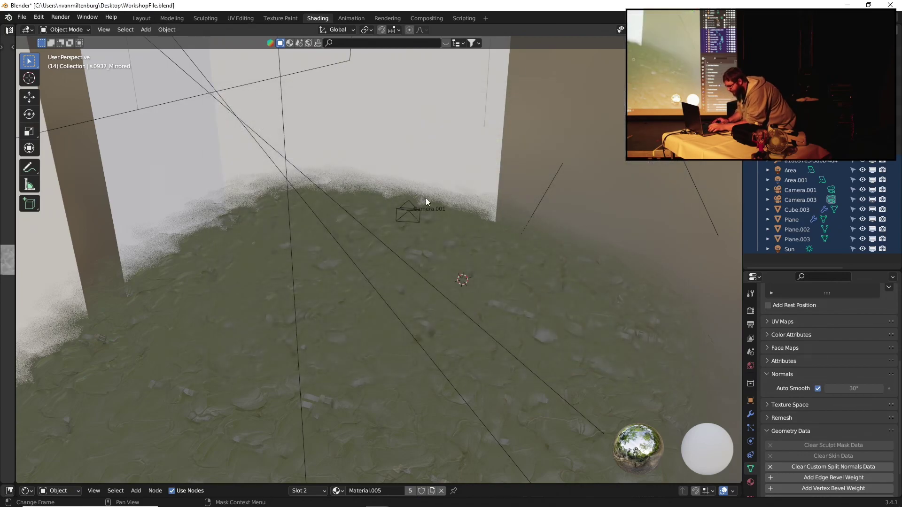
# Orbit and zoom around the imported rider-and-raptor model standing on the pink rock
pyautogui.moveTo(447, 246); pyautogui.dragTo(529, 332, button='middle')
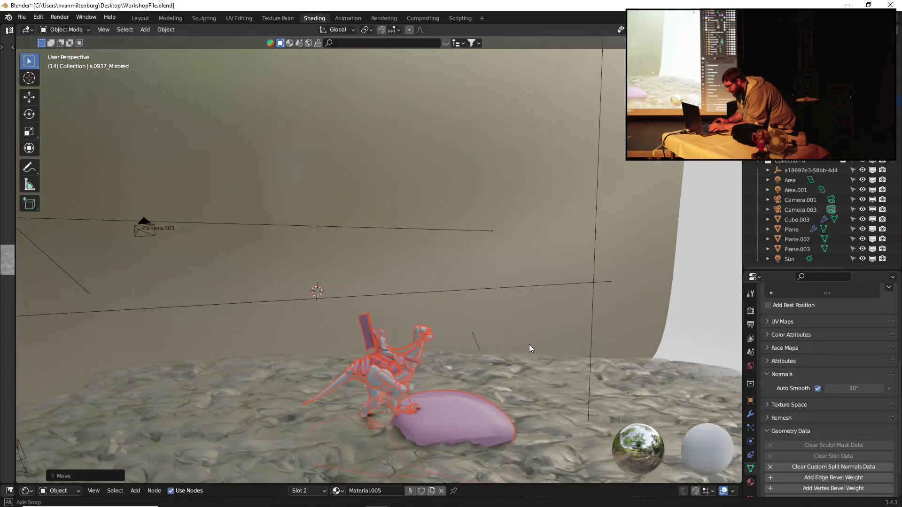
pyautogui.scroll(6, 529, 331)
pyautogui.moveTo(520, 237); pyautogui.dragTo(470, 260, button='middle')
pyautogui.scroll(-2, 472, 204)
pyautogui.scroll(-3, 470, 202)
pyautogui.scroll(3, 469, 259)
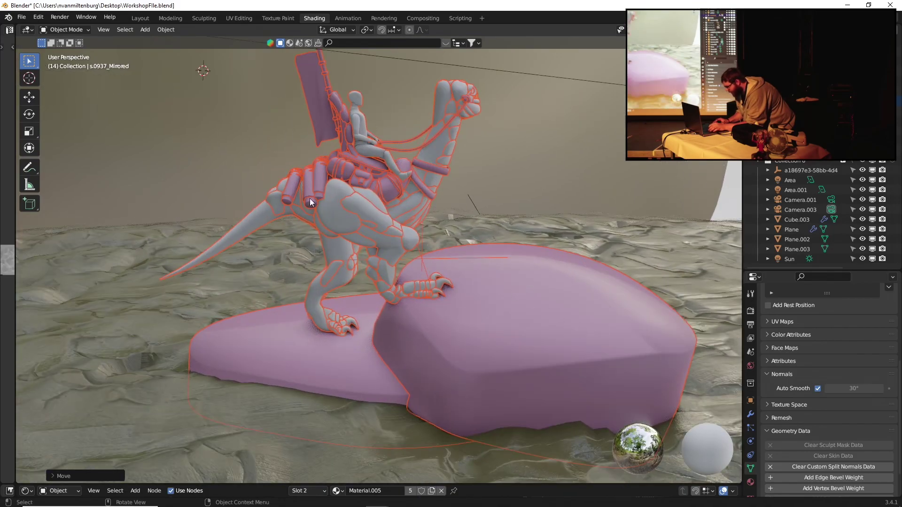
pyautogui.scroll(-3, 372, 218)
pyautogui.scroll(4, 344, 188)
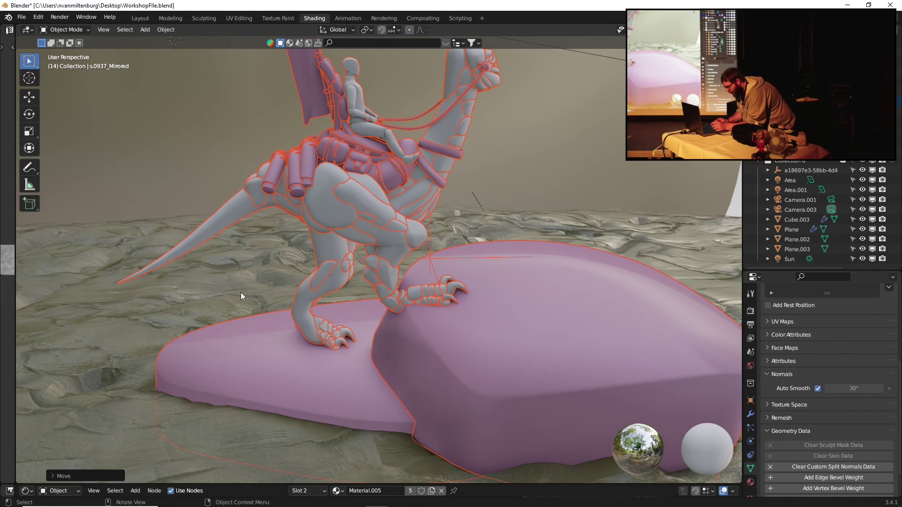
# Select only the pink rock and clear its custom split normals data
pyautogui.keyDown('shift'); pyautogui.click(620, 355); pyautogui.keyUp('shift')
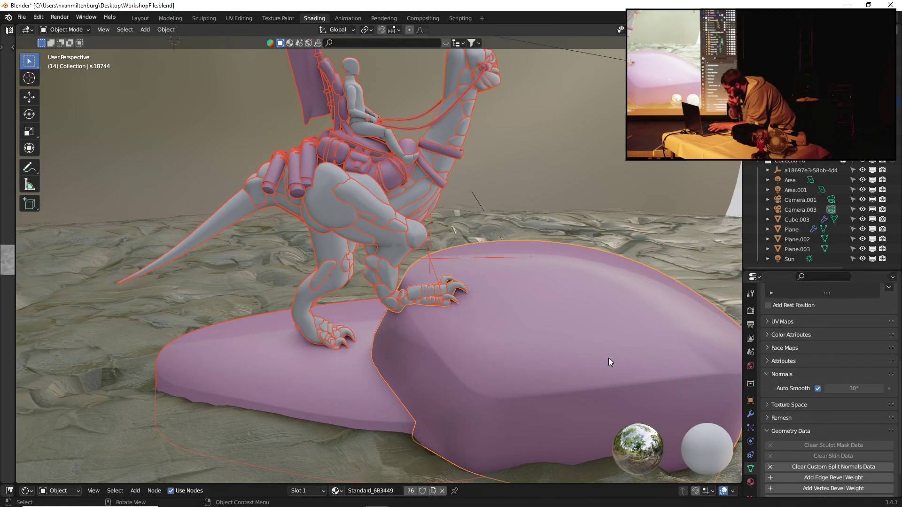
pyautogui.click(484, 382)
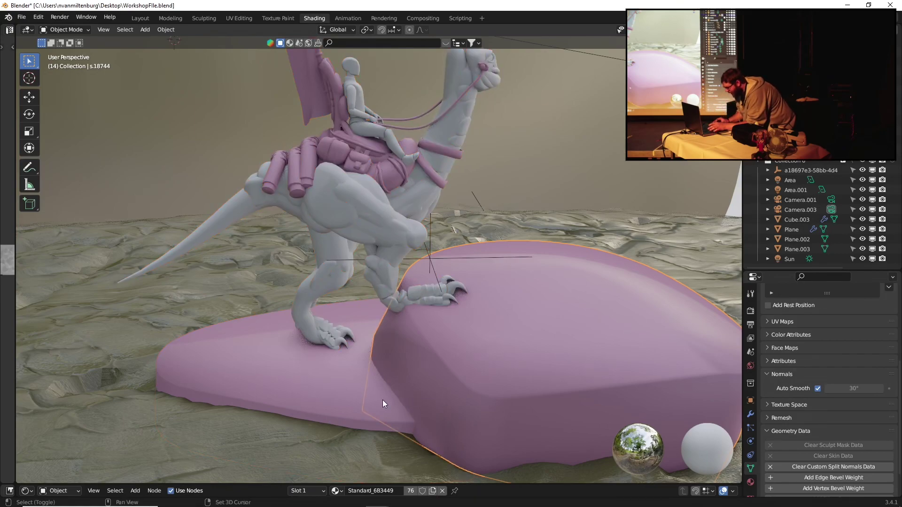
pyautogui.click(373, 403)
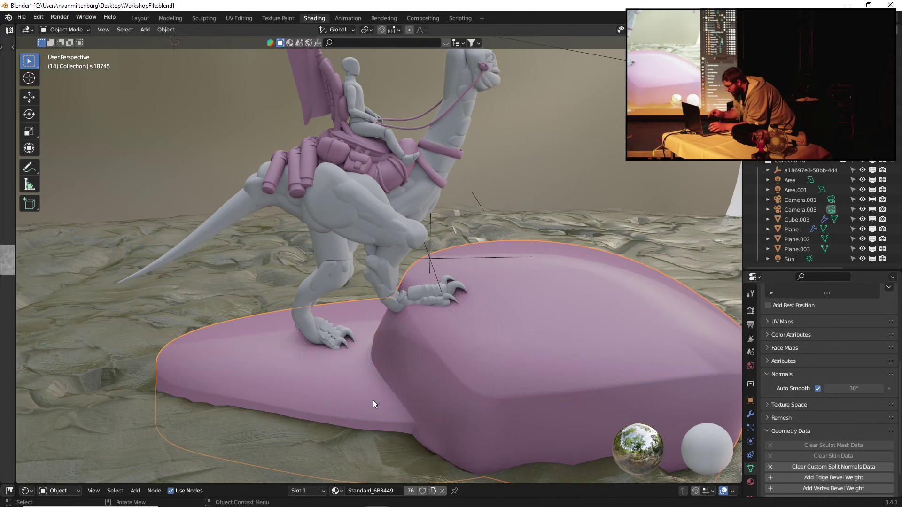
pyautogui.click(807, 467)
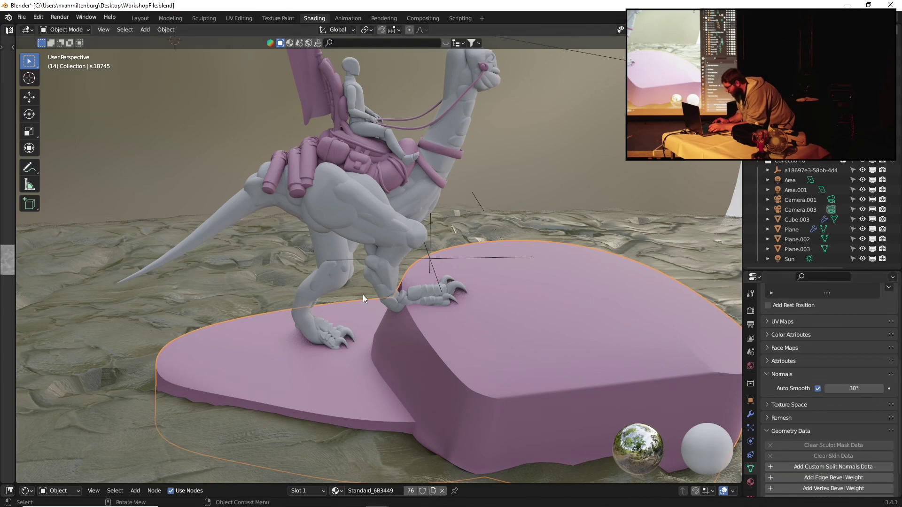
# Deselect the rock and select the saddle bag on the creature
pyautogui.click(387, 229)
pyautogui.click(387, 181)
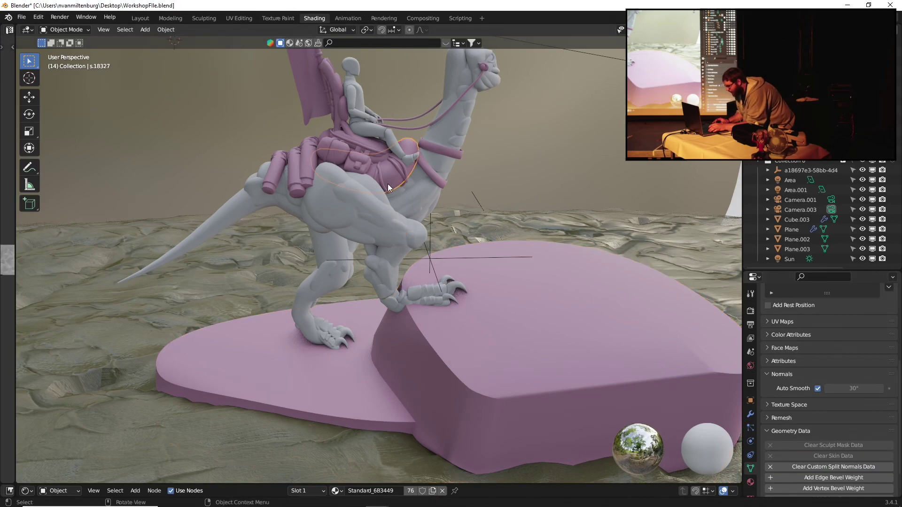
pyautogui.click(421, 30)
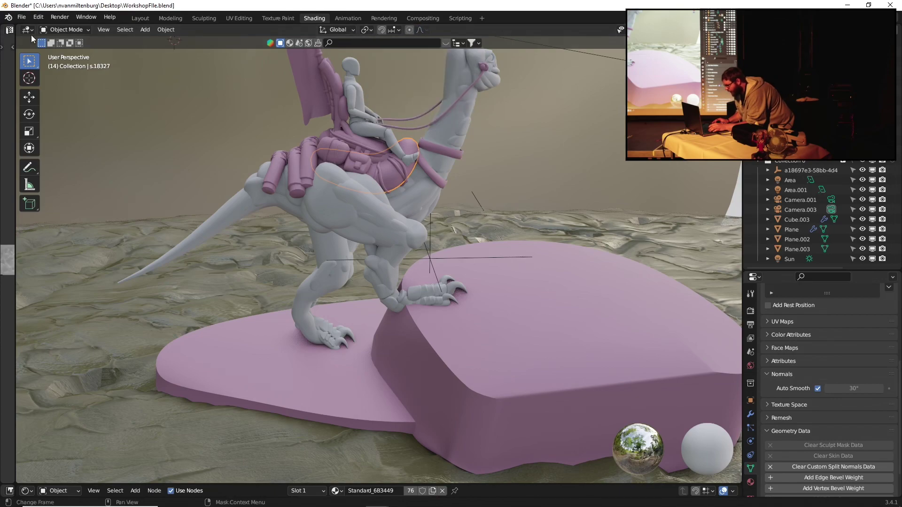
# Use Select > Select Linked > Material to grab all gear pieces sharing the saddle's material
pyautogui.click(122, 34)
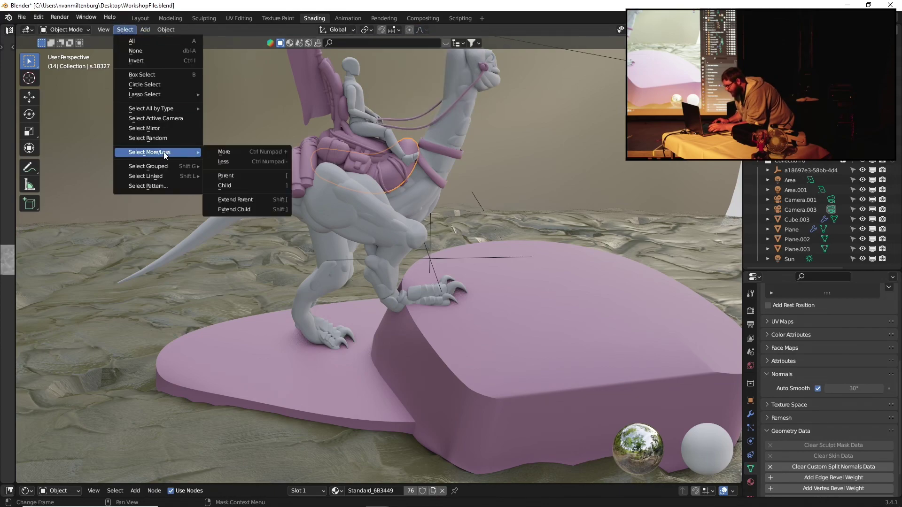
pyautogui.moveTo(167, 110)
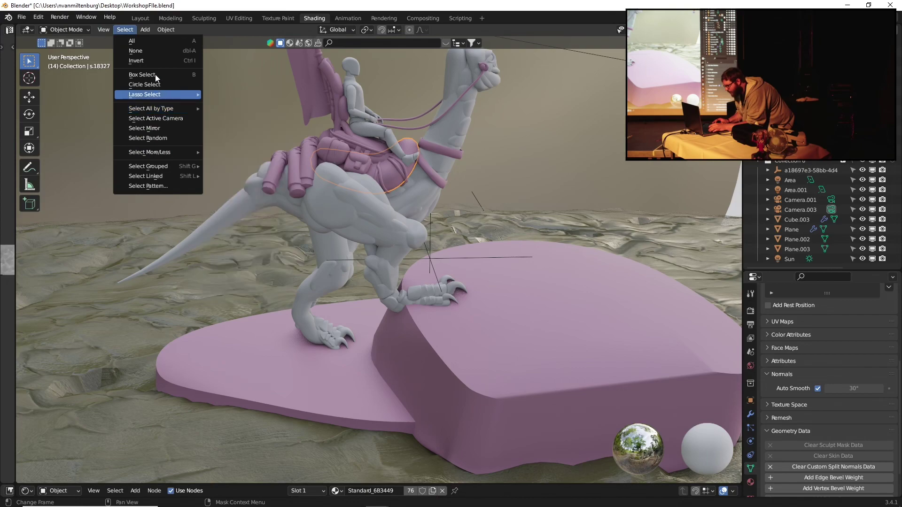
pyautogui.click(171, 30)
pyautogui.click(170, 31)
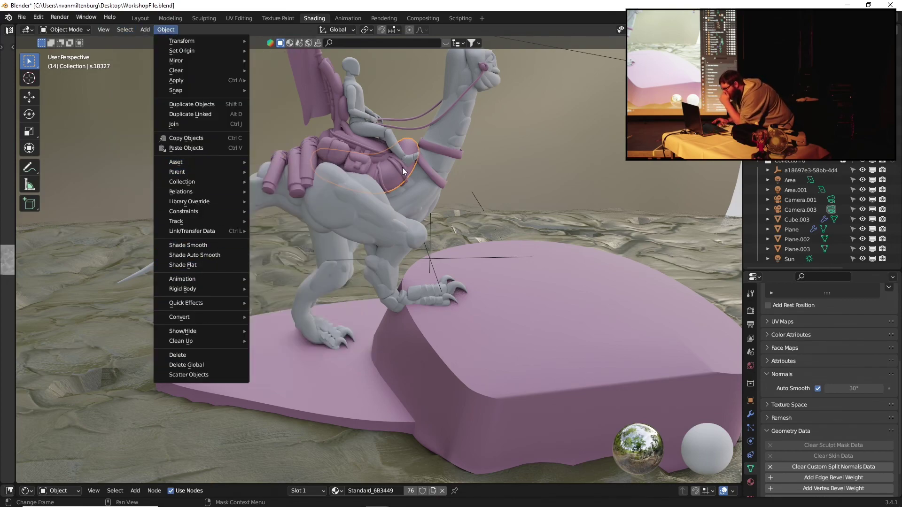
pyautogui.click(133, 30)
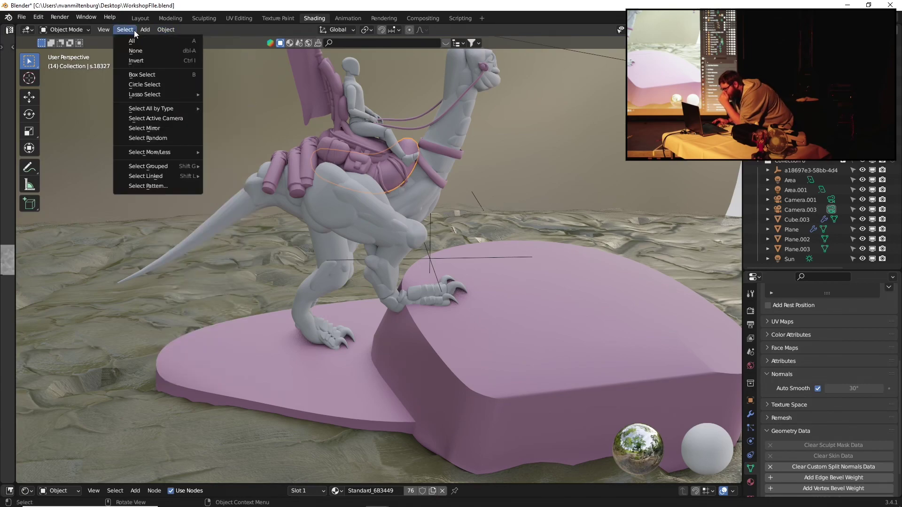
pyautogui.moveTo(152, 111)
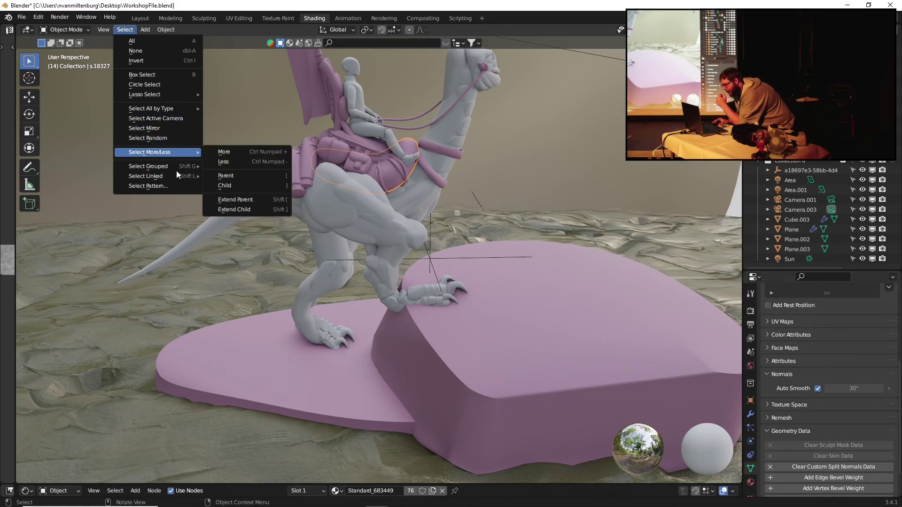
pyautogui.moveTo(175, 176)
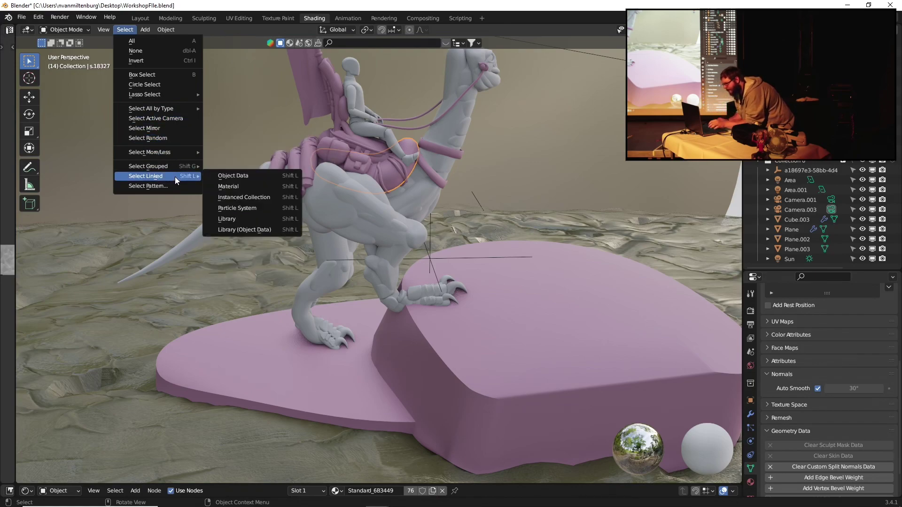
pyautogui.click(263, 188)
pyautogui.moveTo(430, 209)
pyautogui.mouseDown(button='middle')
pyautogui.moveTo(435, 187)
pyautogui.moveTo(440, 215)
pyautogui.mouseUp(button='middle')
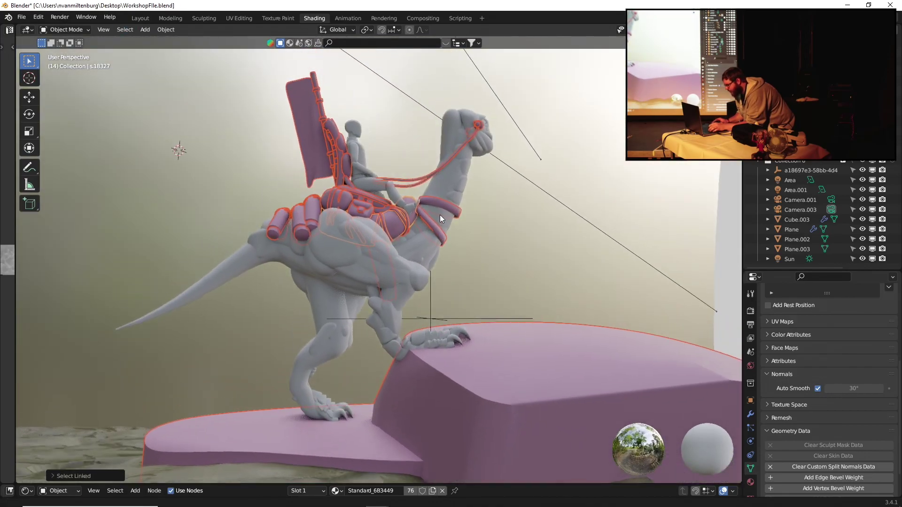
# Make a saddle piece active and clear custom split normals from the pink gear
pyautogui.scroll(-3, 408, 268)
pyautogui.scroll(4, 420, 266)
pyautogui.moveTo(420, 266); pyautogui.dragTo(394, 261, button='middle')
pyautogui.scroll(-3, 393, 261)
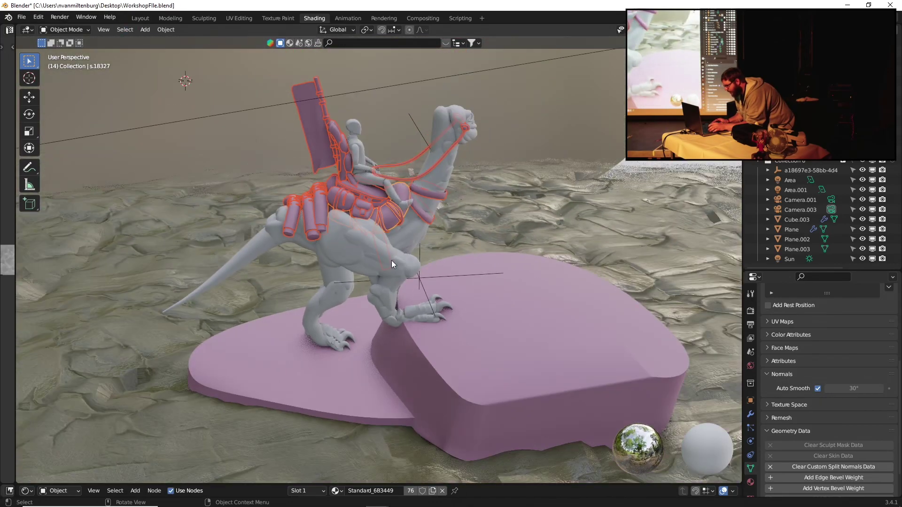
pyautogui.keyDown('shift'); pyautogui.click(325, 139); pyautogui.keyUp('shift')
pyautogui.scroll(2, 348, 202)
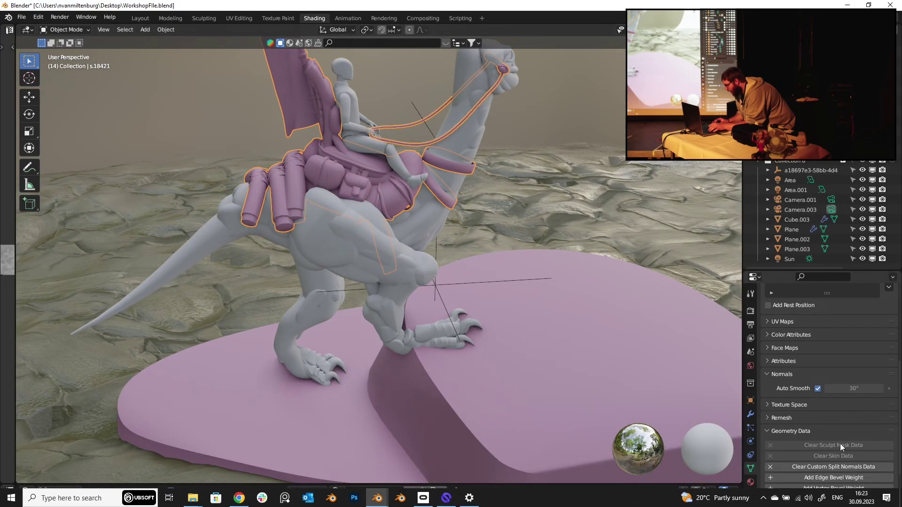
pyautogui.click(833, 466)
# Select the dragon parts linked by the leg's material, join them with Ctrl+J, and clear their custom normals
pyautogui.scroll(-5, 442, 184)
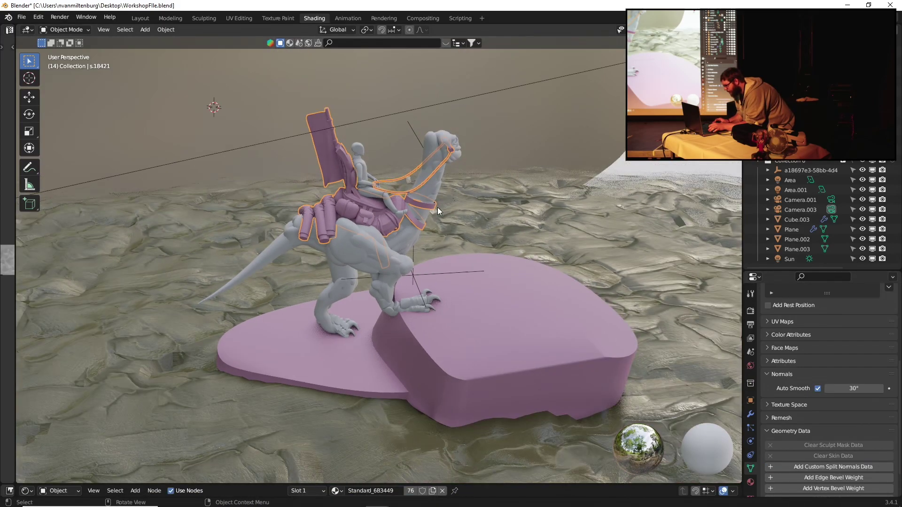
pyautogui.moveTo(437, 202); pyautogui.dragTo(295, 290, button='middle')
pyautogui.scroll(5, 305, 291)
pyautogui.scroll(-5, 395, 265)
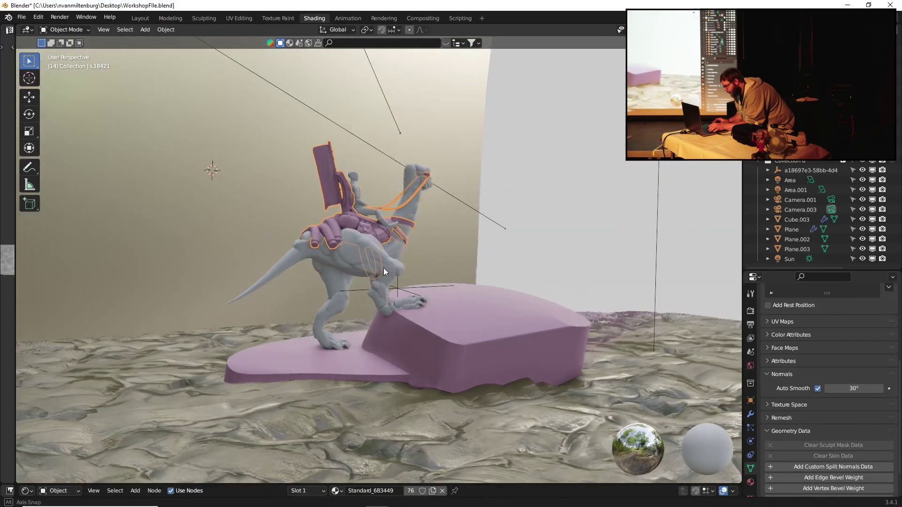
pyautogui.scroll(5, 372, 272)
pyautogui.click(357, 278)
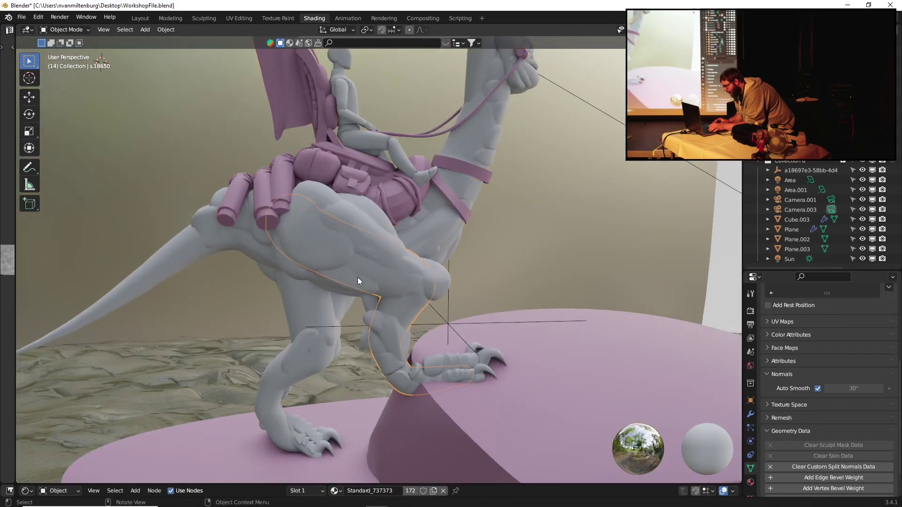
pyautogui.click(129, 34)
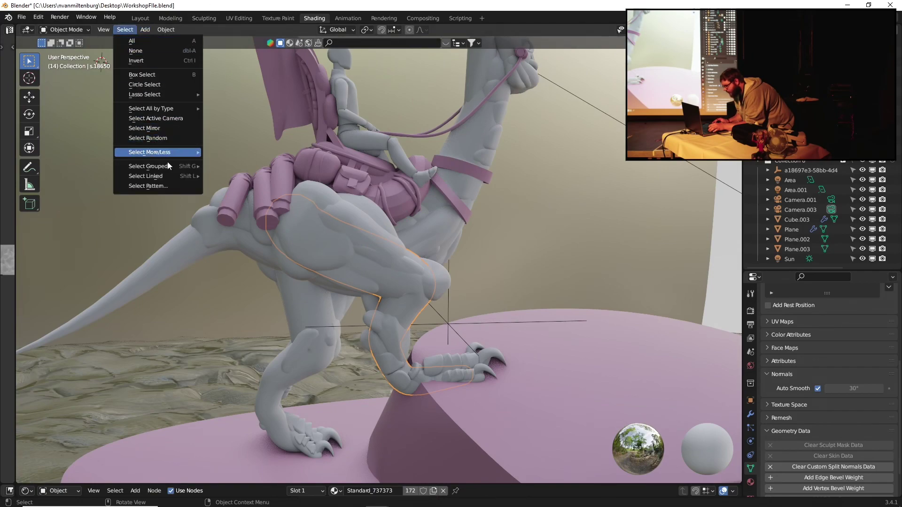
pyautogui.moveTo(158, 178)
pyautogui.click(265, 190)
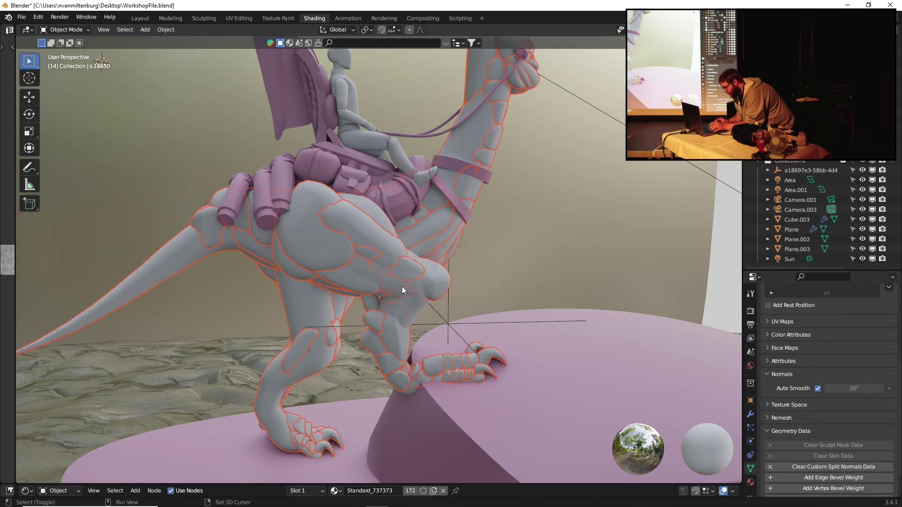
pyautogui.hotkey('ctrl', 'j')
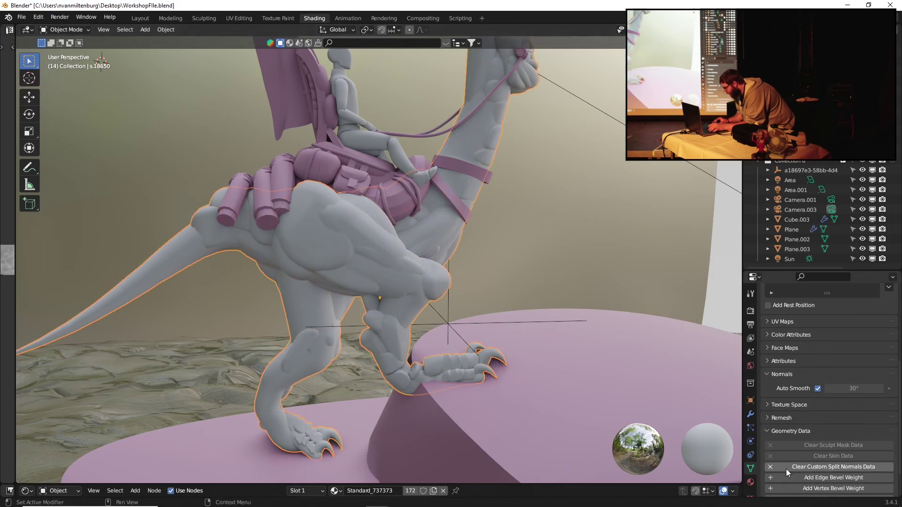
pyautogui.moveTo(690, 436); pyautogui.dragTo(335, 278, button='middle')
pyautogui.click(465, 440)
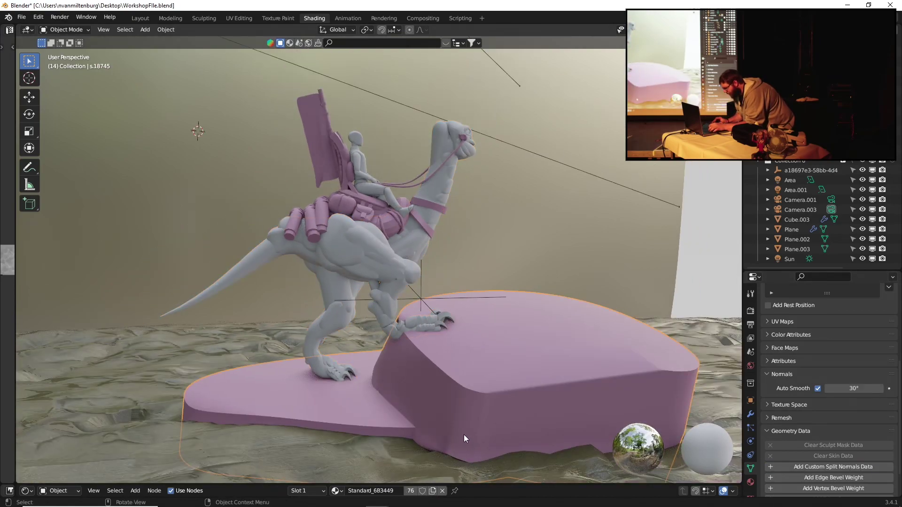
# Give the pink base a rock material from the Material Library, settling on Material.004
pyautogui.hotkey('shift', 'q')
pyautogui.click(440, 209)
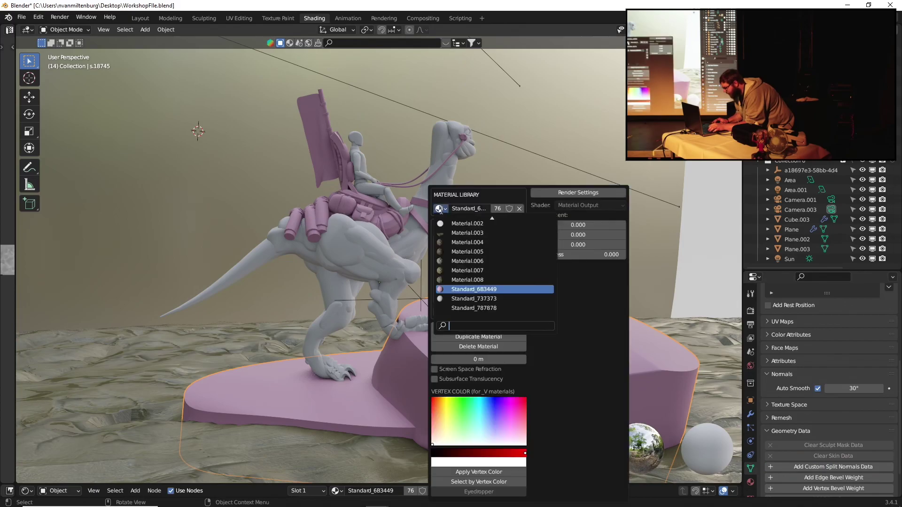
pyautogui.click(440, 252)
pyautogui.moveTo(331, 323); pyautogui.dragTo(477, 318, button='middle')
pyautogui.scroll(5, 478, 318)
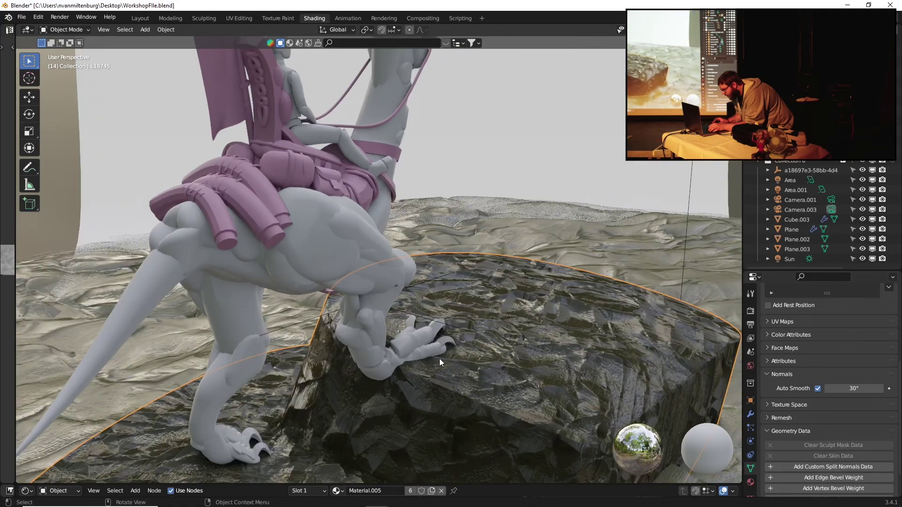
pyautogui.scroll(-4, 547, 373)
pyautogui.moveTo(446, 351); pyautogui.dragTo(528, 355, button='middle')
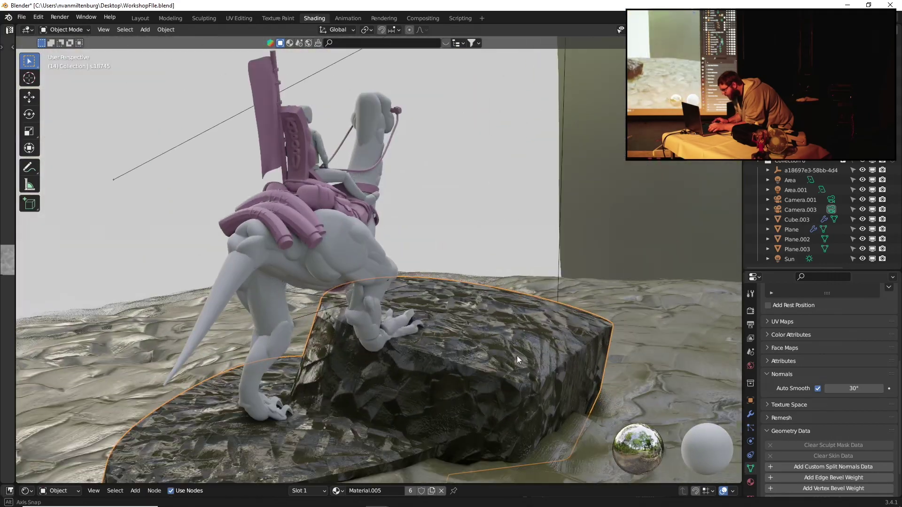
pyautogui.hotkey('shift', 'q')
pyautogui.click(494, 209)
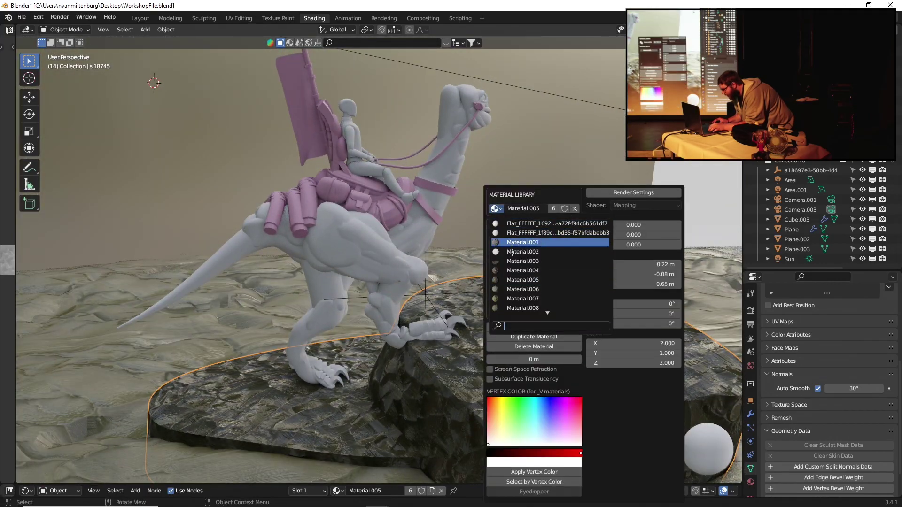
pyautogui.click(512, 269)
pyautogui.moveTo(376, 329); pyautogui.dragTo(379, 306, button='middle')
# Select the dragon body and assign it the stone Material.005, then widen the image editor
pyautogui.click(398, 280)
pyautogui.hotkey('shift', 'm')
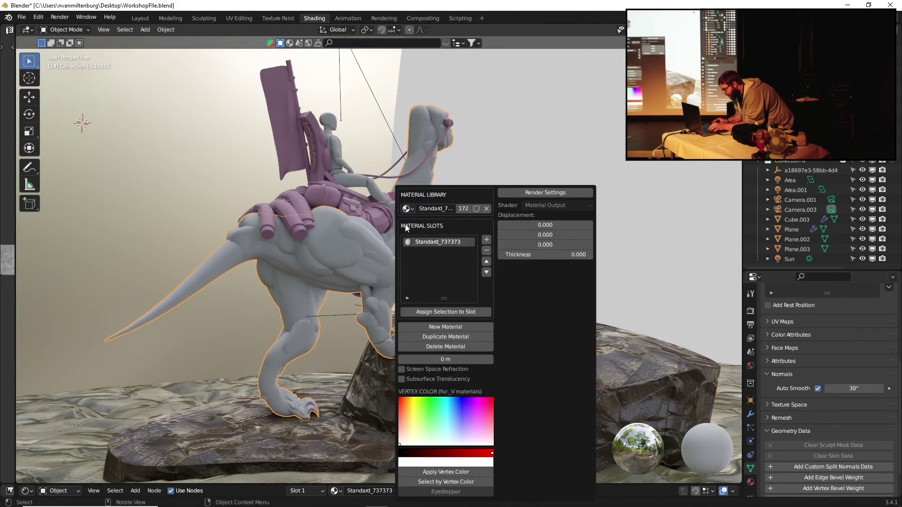
pyautogui.click(406, 208)
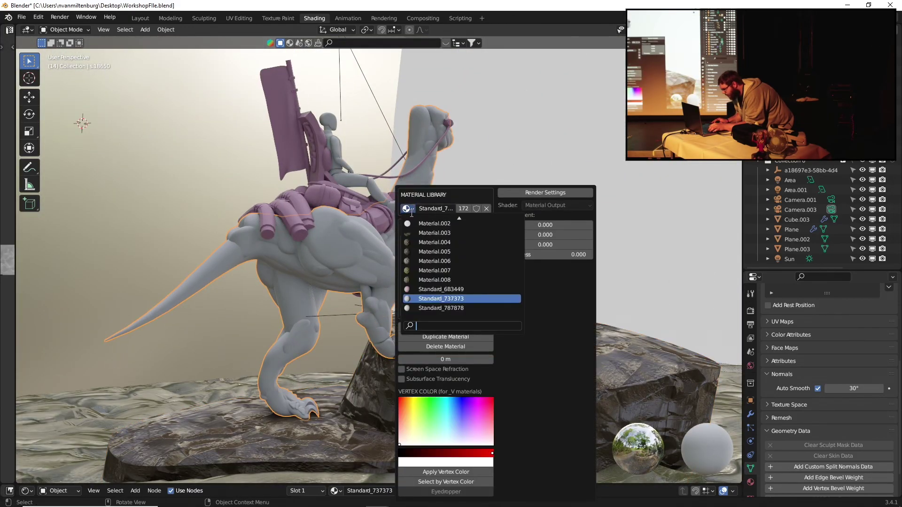
pyautogui.click(432, 242)
pyautogui.moveTo(153, 277); pyautogui.dragTo(485, 326, button='middle')
pyautogui.hotkey('shift', 'm')
pyautogui.click(377, 211)
pyautogui.click(382, 276)
pyautogui.scroll(4, 485, 326)
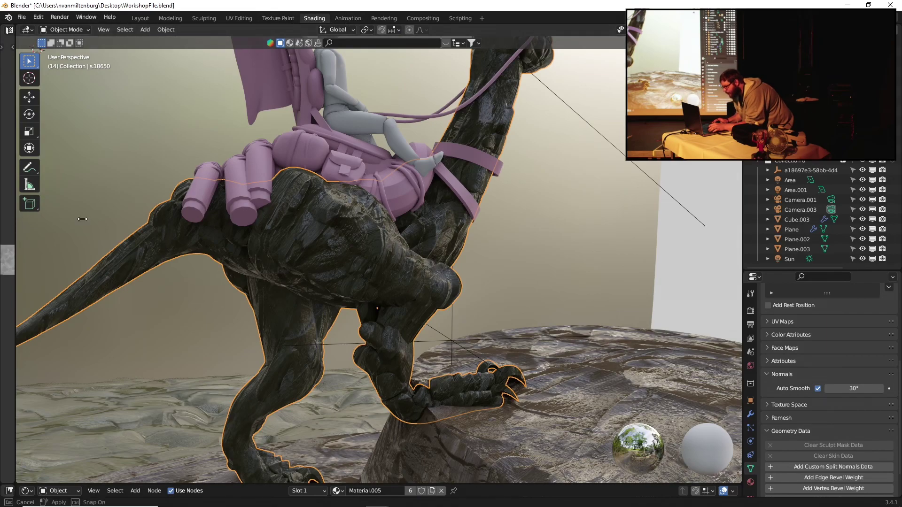
pyautogui.moveTo(17, 221); pyautogui.dragTo(314, 233)
pyautogui.scroll(-3, 462, 236)
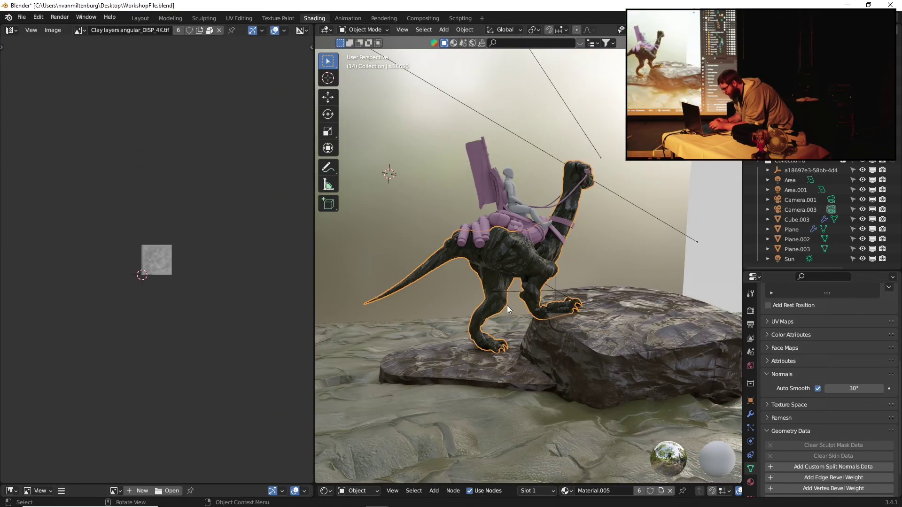
# In Edit Mode, select all of the dragon's UVs and scale them down
pyautogui.hotkey('ctrl', 'Tab')
pyautogui.click(570, 270)
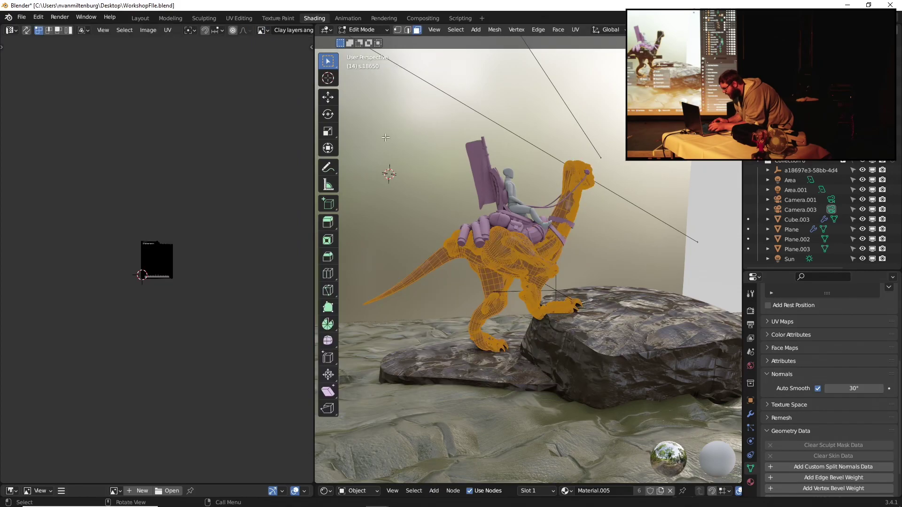
pyautogui.scroll(8, 576, 337)
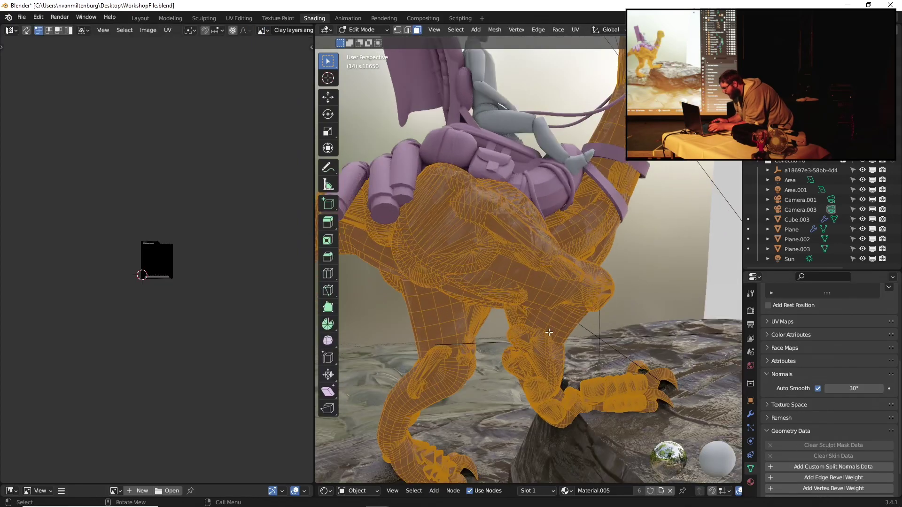
pyautogui.scroll(-8, 491, 314)
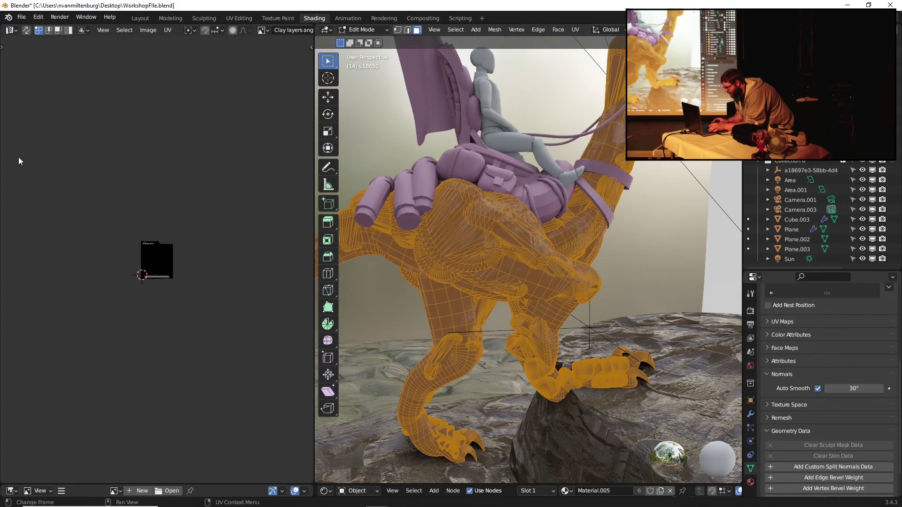
pyautogui.press('a')
pyautogui.scroll(4, 159, 258)
pyautogui.press('s')
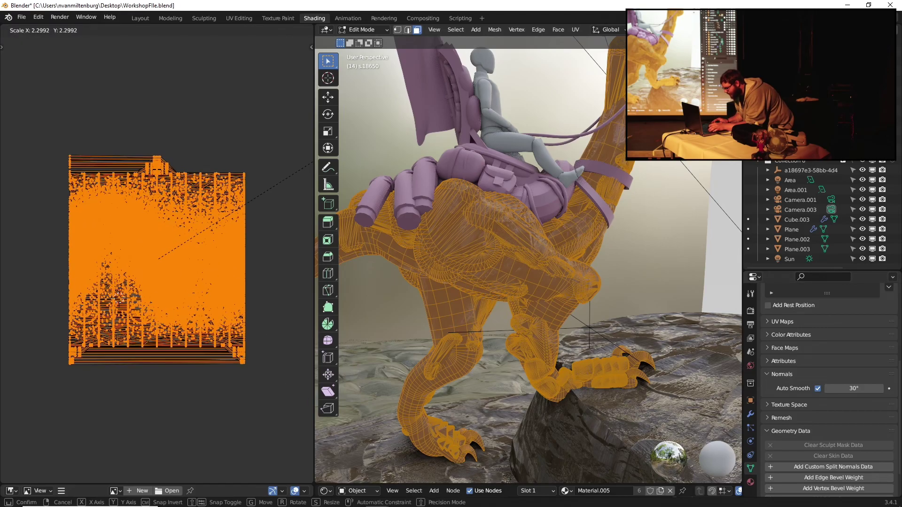
pyautogui.click(200, 263)
# Return to Object Mode and inspect the finer stone texture on the dragon's leg
pyautogui.hotkey('ctrl', 'Tab')
pyautogui.click(545, 342)
pyautogui.moveTo(545, 342); pyautogui.dragTo(598, 300, button='middle')
pyautogui.scroll(5, 599, 300)
pyautogui.scroll(2, 450, 264)
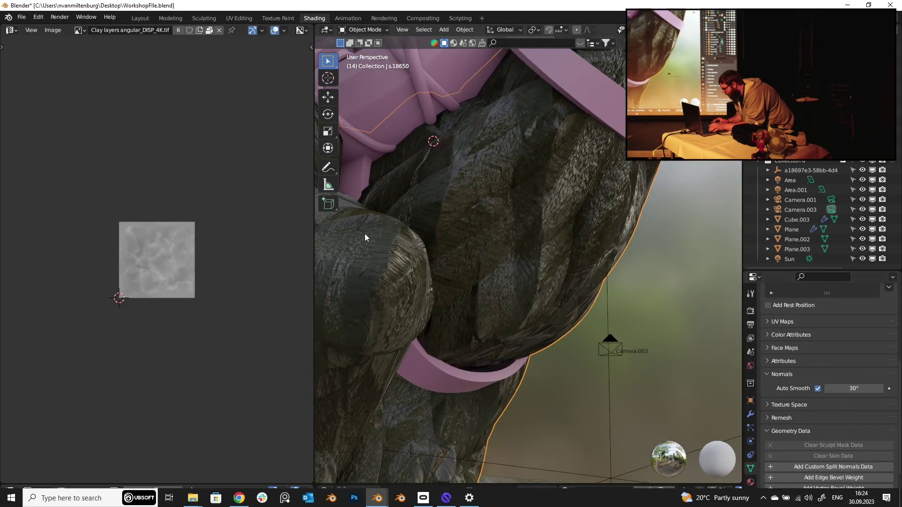
pyautogui.scroll(-5, 399, 241)
pyautogui.moveTo(399, 241); pyautogui.dragTo(429, 236, button='middle')
pyautogui.scroll(-2, 549, 243)
# Assign Material.007 to the saddle from the Material Library browse list
pyautogui.click(470, 184)
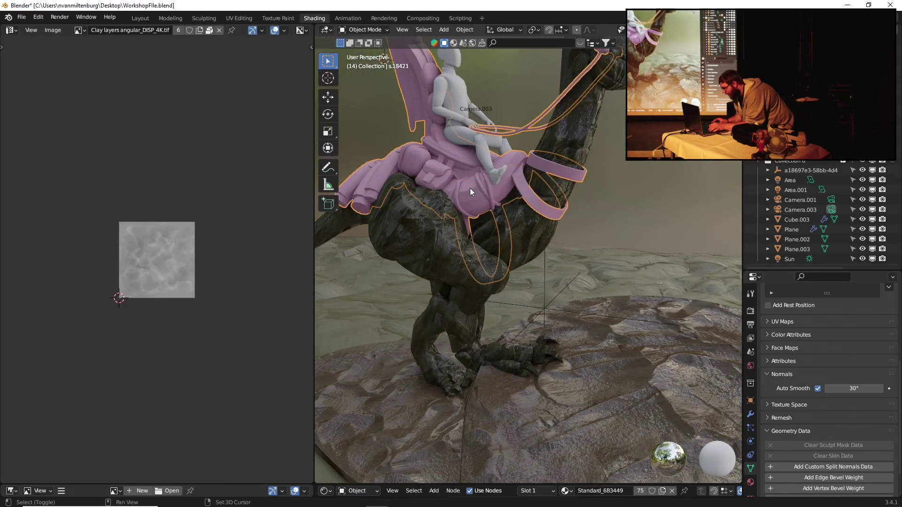
pyautogui.hotkey('shift', 'm')
pyautogui.click(480, 207)
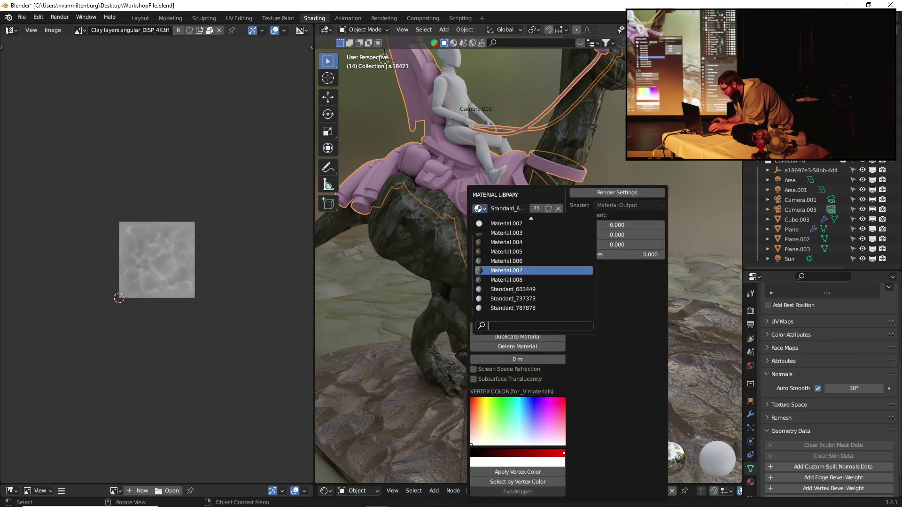
pyautogui.click(531, 294)
# Select the rider mannequin on its own and assign it Material.006
pyautogui.moveTo(320, 214); pyautogui.dragTo(473, 272, button='middle')
pyautogui.scroll(3, 474, 270)
pyautogui.hotkey('shift', 'm')
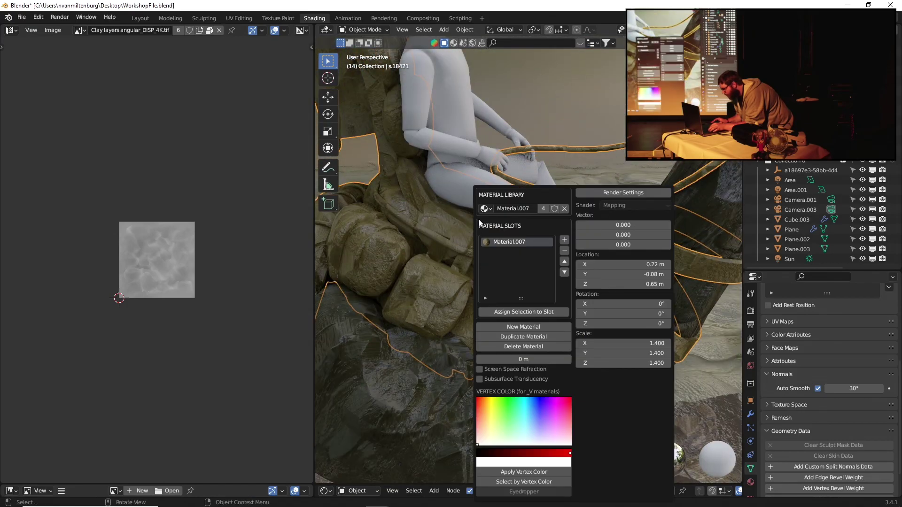
pyautogui.click(487, 208)
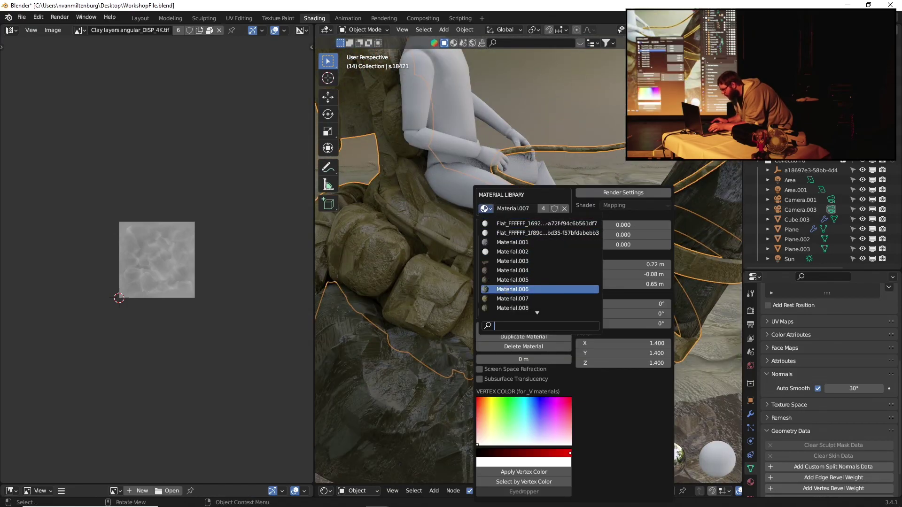
pyautogui.scroll(-2, 430, 137)
pyautogui.moveTo(431, 137); pyautogui.dragTo(508, 162, button='middle')
pyautogui.click(508, 162)
pyautogui.click(502, 168)
pyautogui.hotkey('shift', 'm')
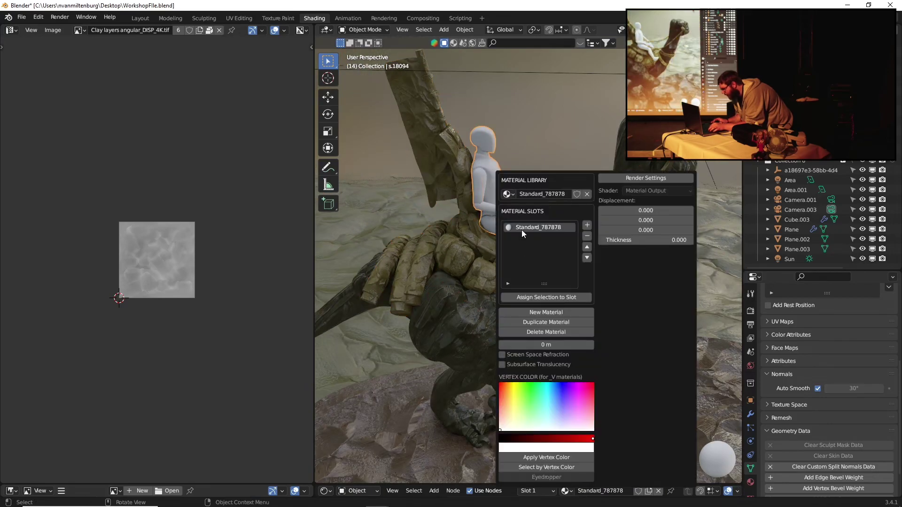
pyautogui.click(511, 195)
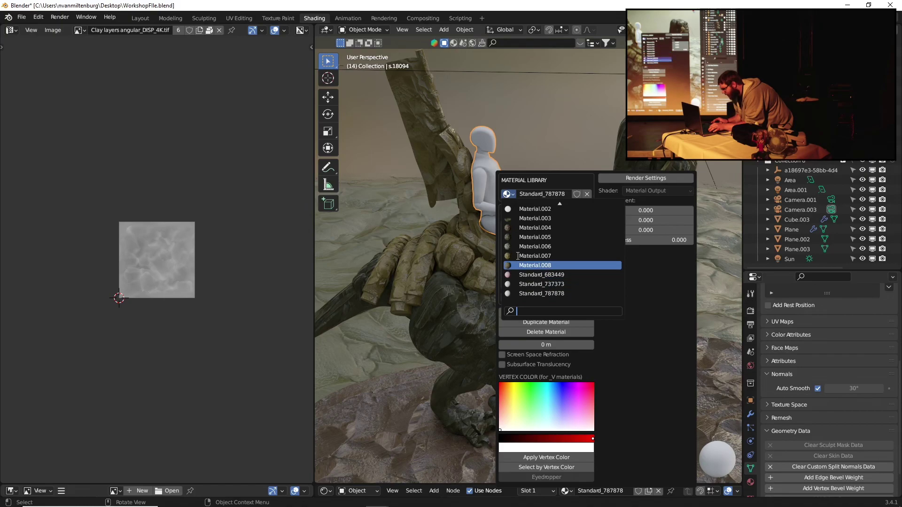
pyautogui.click(517, 247)
# Orbit to a lower side view of the dragon, then look through Camera.003
pyautogui.scroll(-3, 496, 226)
pyautogui.moveTo(518, 249); pyautogui.dragTo(509, 356, button='middle')
pyautogui.press('`')
pyautogui.press('Escape')
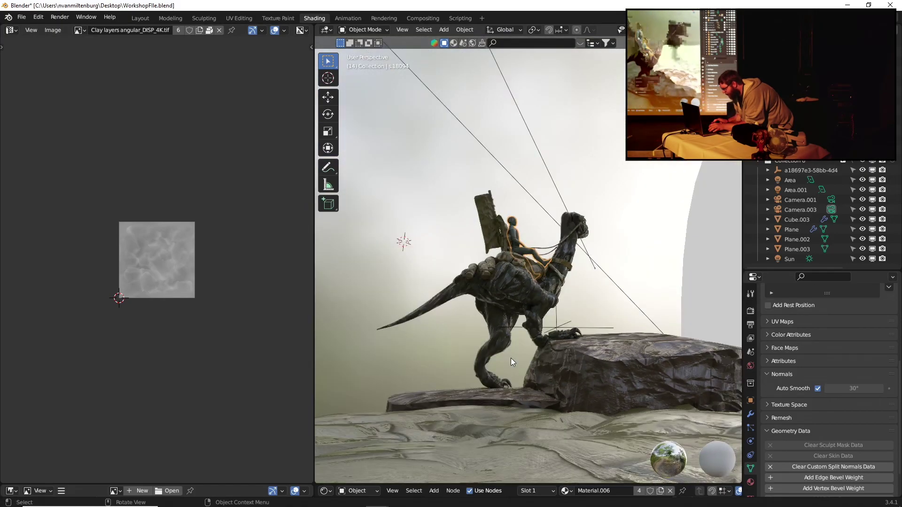
pyautogui.press('KP_0')
# Select the dragon and rock base together, enlarge them, and raise them along Z
pyautogui.keyDown('shift'); pyautogui.click(520, 312); pyautogui.keyUp('shift')
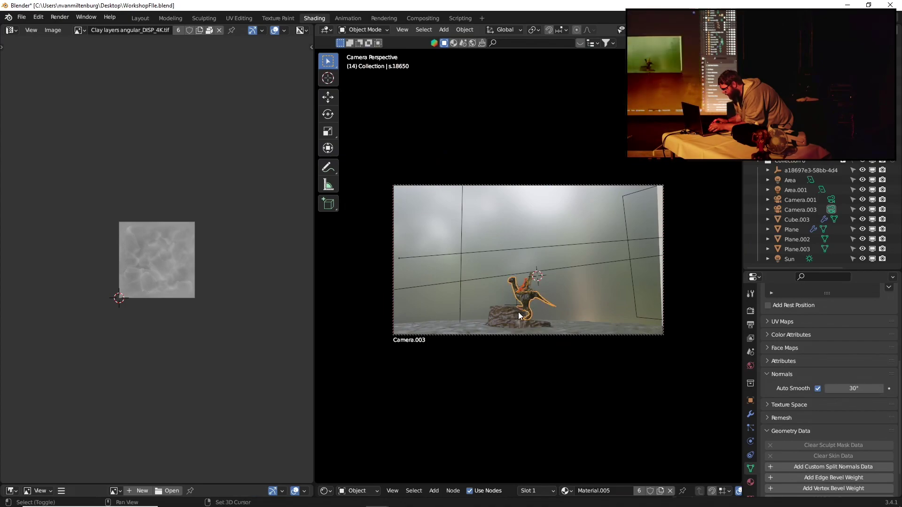
pyautogui.keyDown('shift'); pyautogui.click(494, 325); pyautogui.keyUp('shift')
pyautogui.keyDown('shift'); pyautogui.click(531, 284); pyautogui.keyUp('shift')
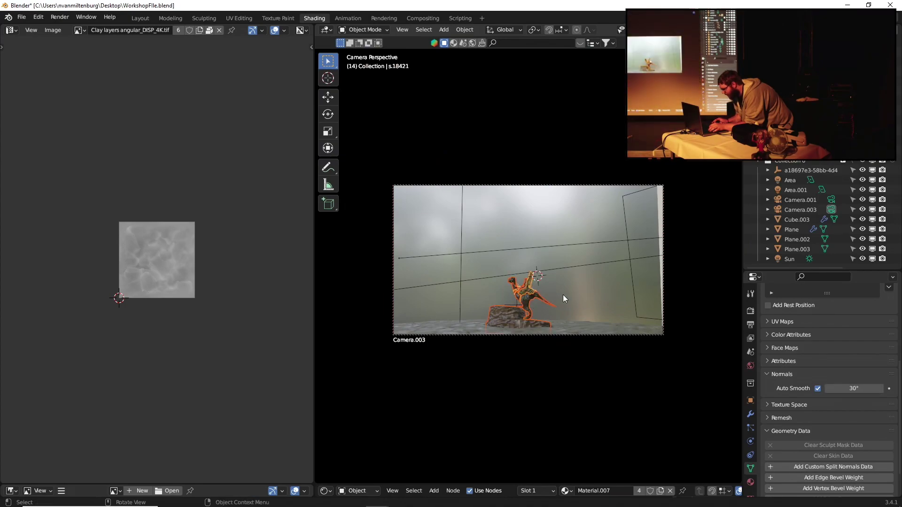
pyautogui.press('s')
pyautogui.click(596, 269)
pyautogui.press('g')
pyautogui.press('z')
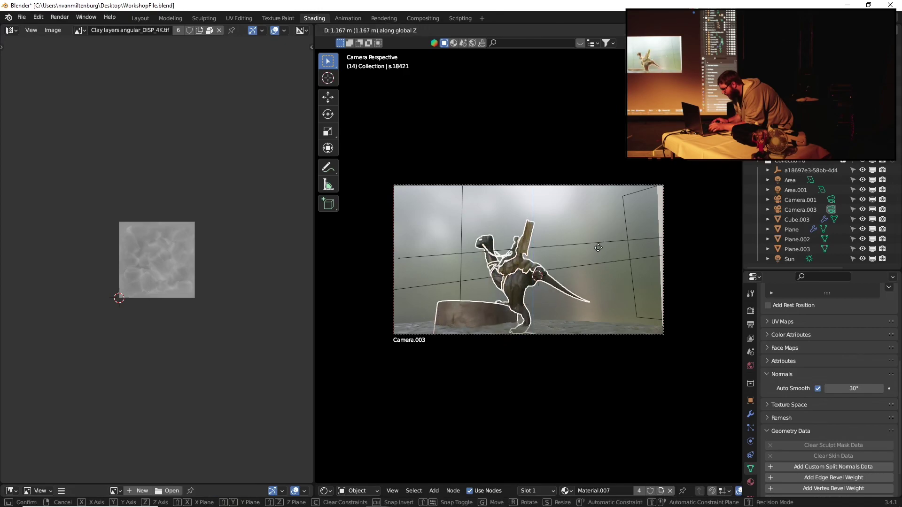
pyautogui.click(596, 241)
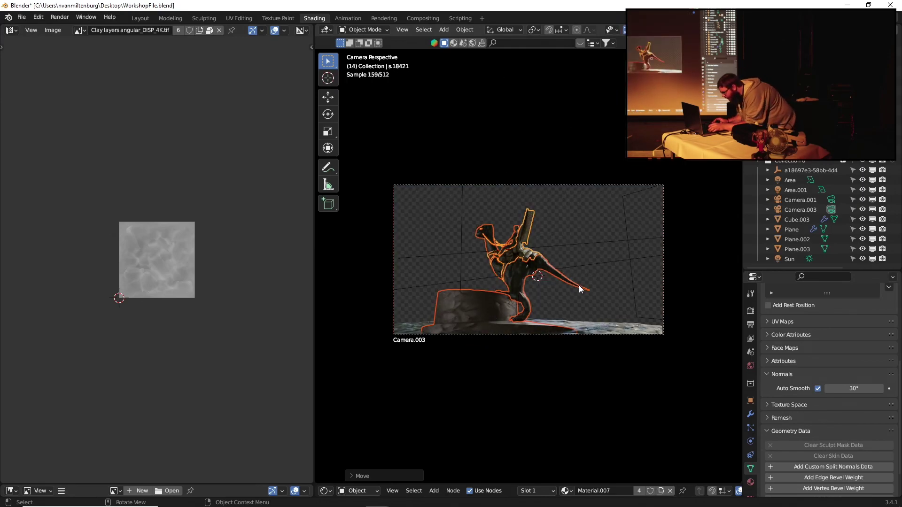
# Rotate the dragon and base about Z, slide them along X, and clear the selection
pyautogui.press('r')
pyautogui.press('z')
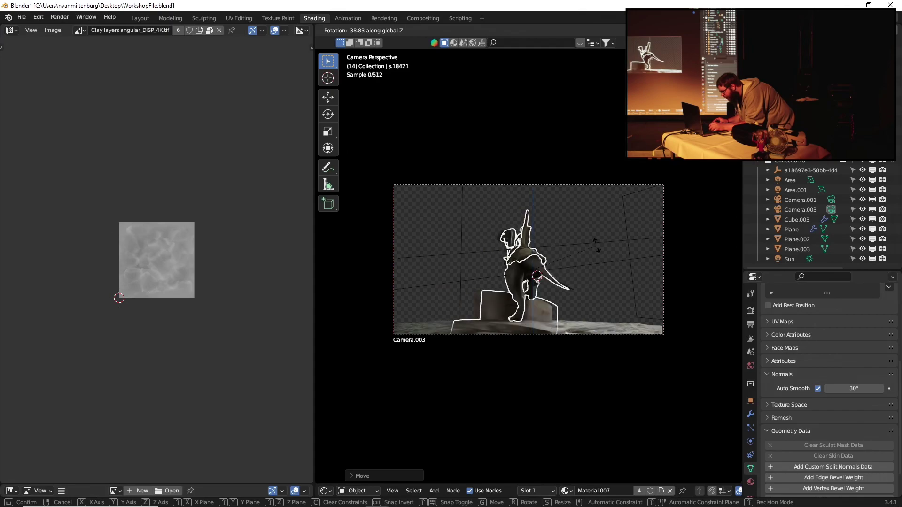
pyautogui.click(568, 318)
pyautogui.press('g')
pyautogui.press('x')
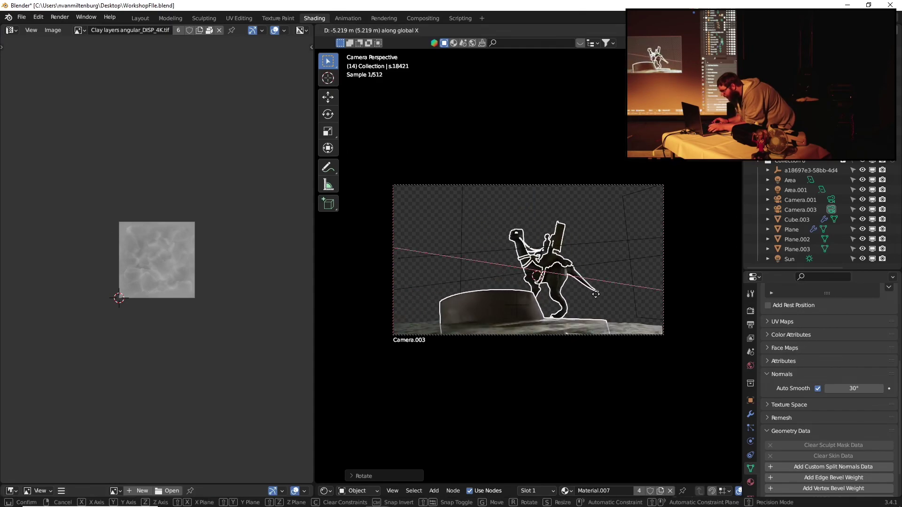
pyautogui.click(606, 291)
pyautogui.click(624, 288)
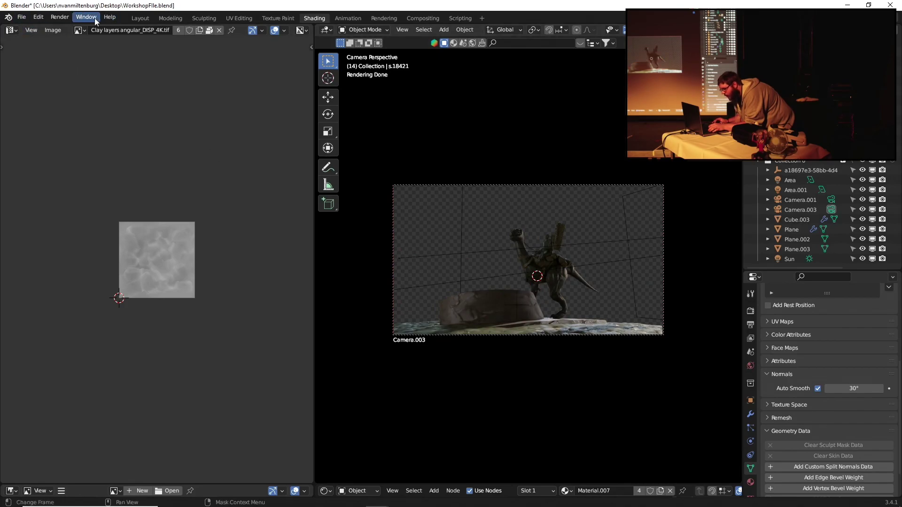
pyautogui.click(66, 20)
# Render the Camera.003 image, inspect the finished render, and close the Blender Render window
pyautogui.click(64, 25)
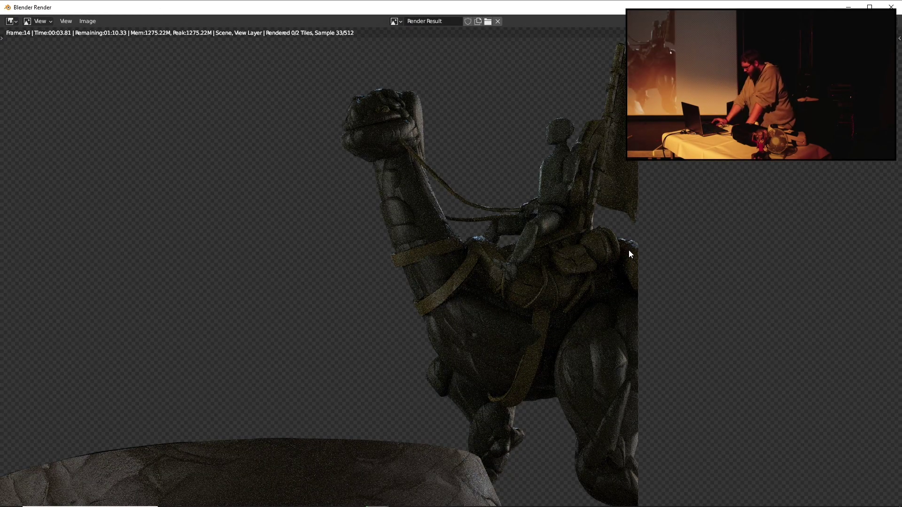
pyautogui.scroll(-3, 630, 252)
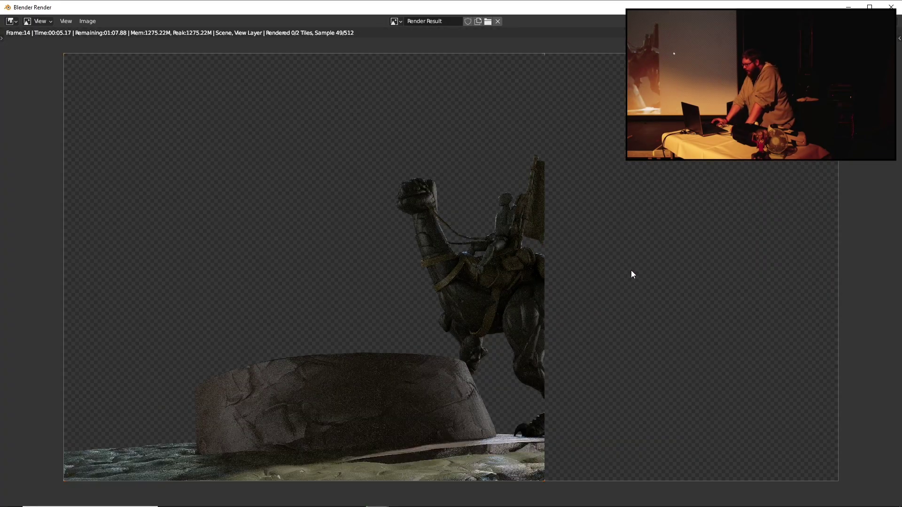
pyautogui.scroll(2, 573, 427)
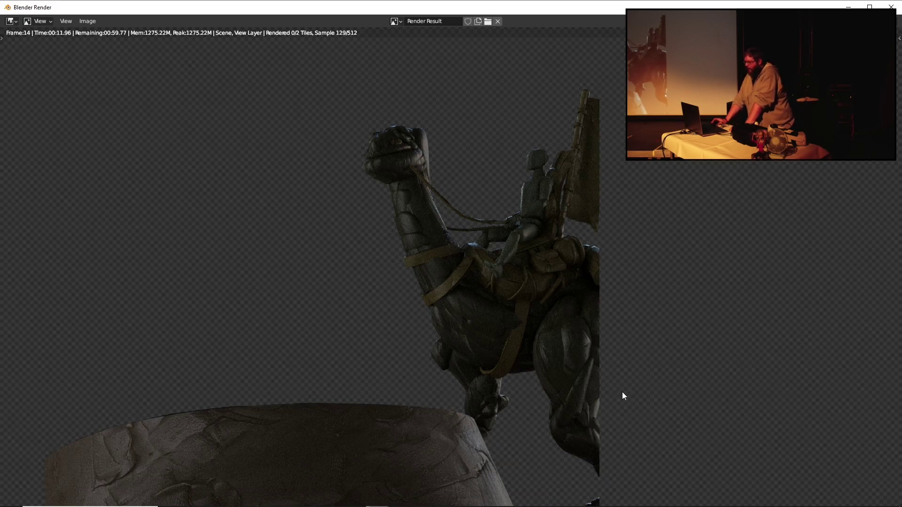
pyautogui.scroll(-3, 627, 388)
pyautogui.scroll(2, 635, 391)
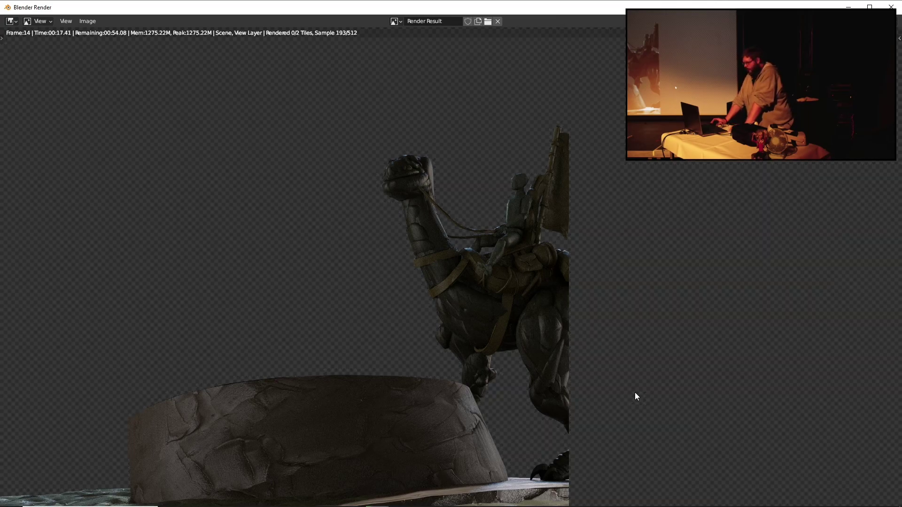
pyautogui.scroll(2, 534, 329)
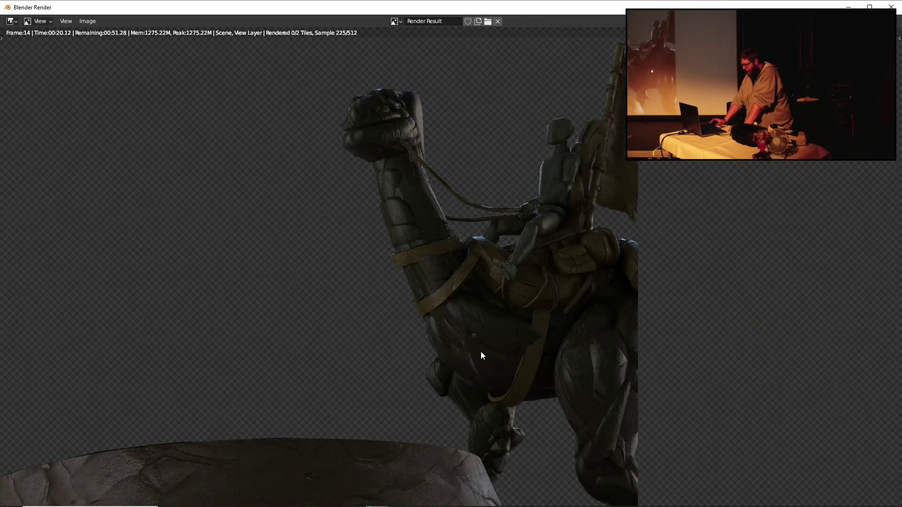
pyautogui.scroll(2, 417, 273)
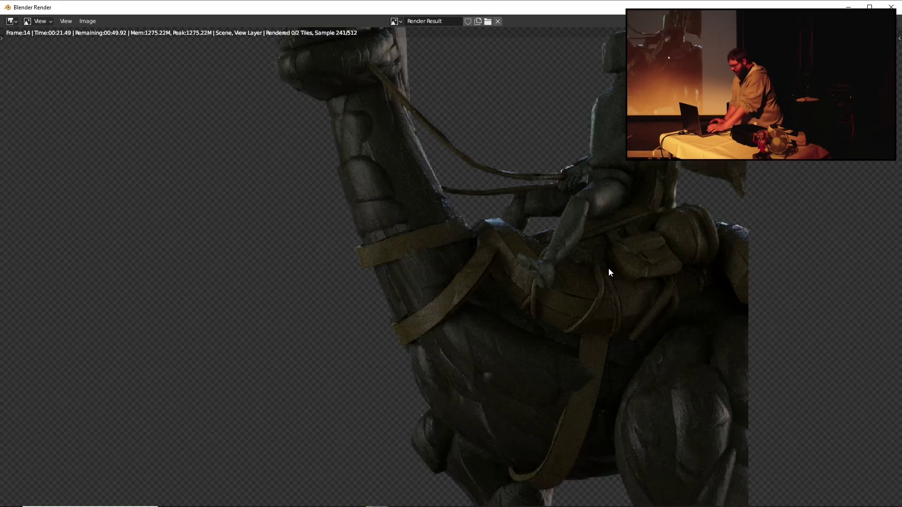
pyautogui.scroll(-3, 608, 268)
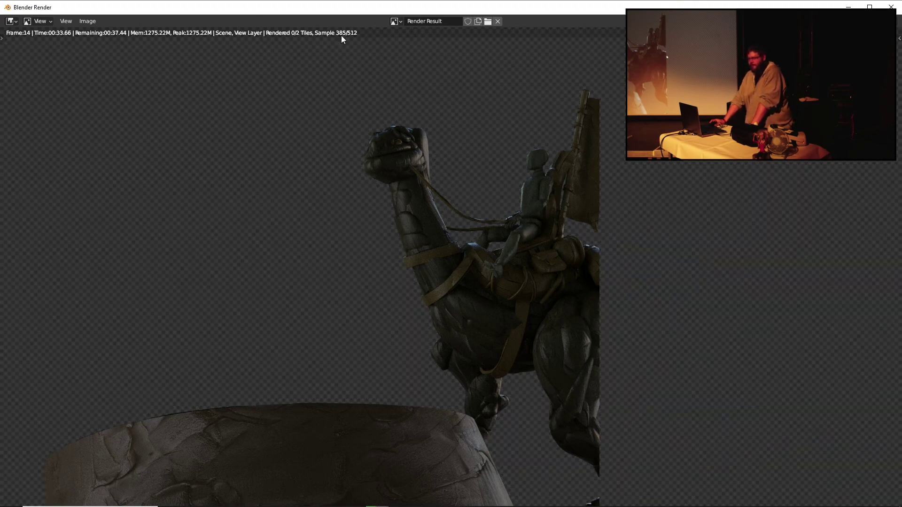
pyautogui.scroll(-1, 419, 182)
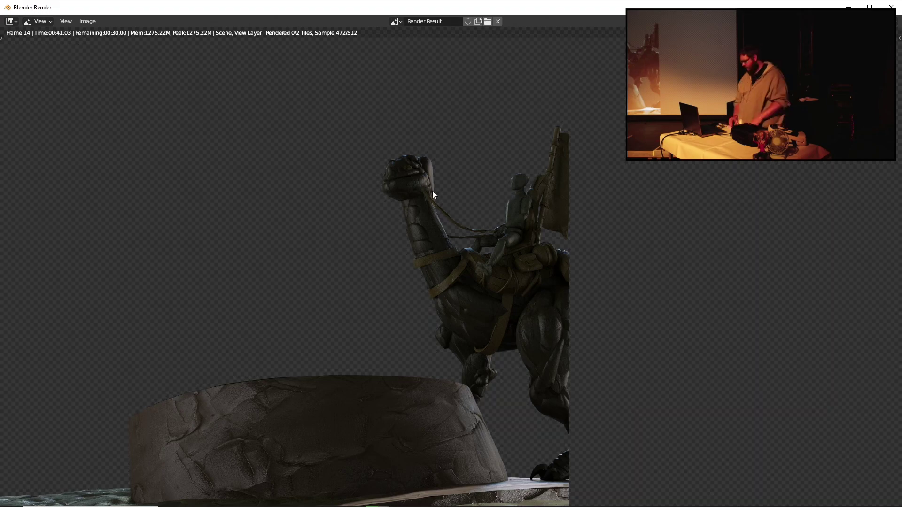
pyautogui.moveTo(454, 499)
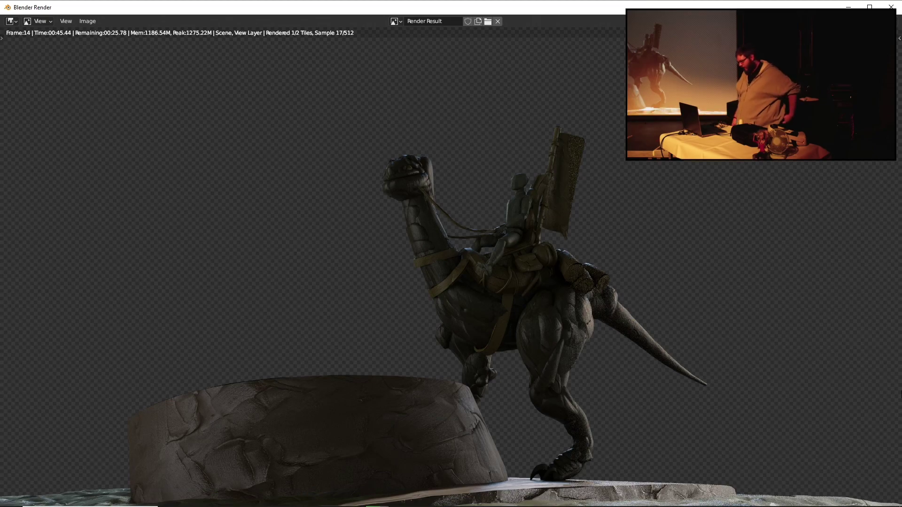
pyautogui.scroll(3, 633, 405)
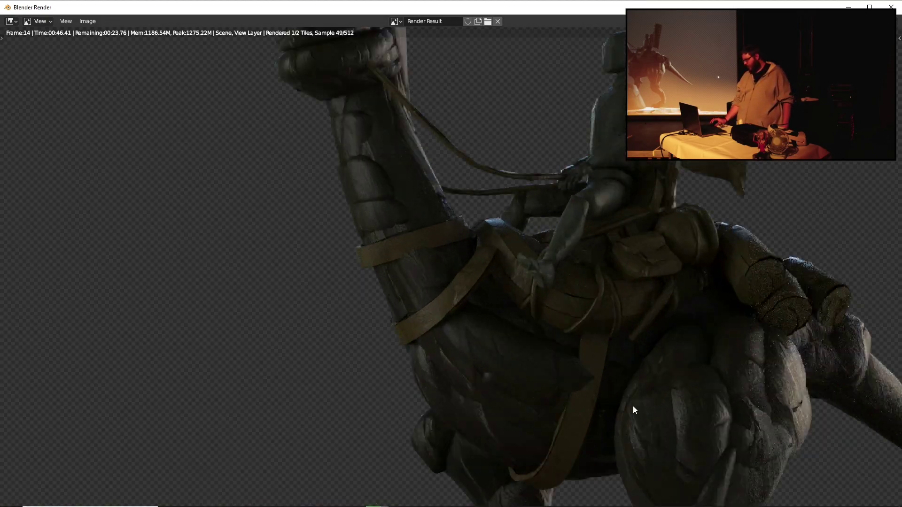
pyautogui.scroll(-2, 632, 405)
pyautogui.scroll(-1, 671, 413)
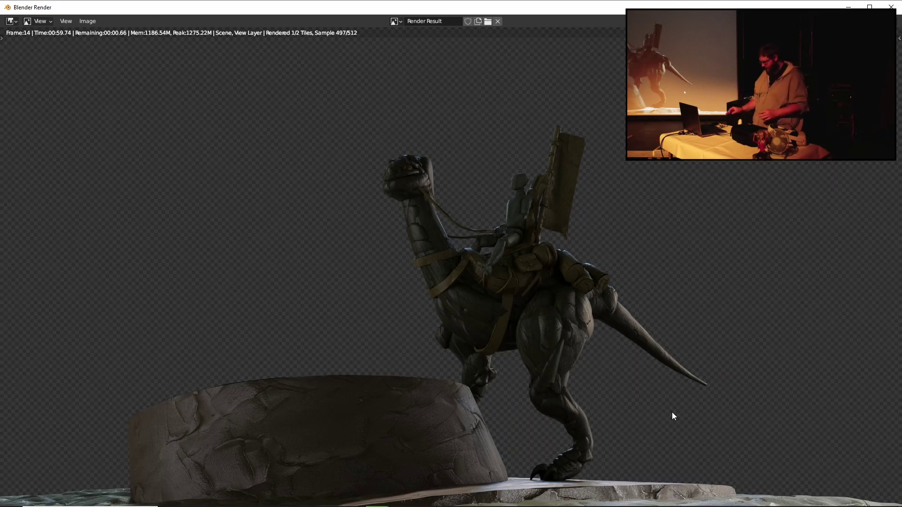
pyautogui.scroll(5, 661, 262)
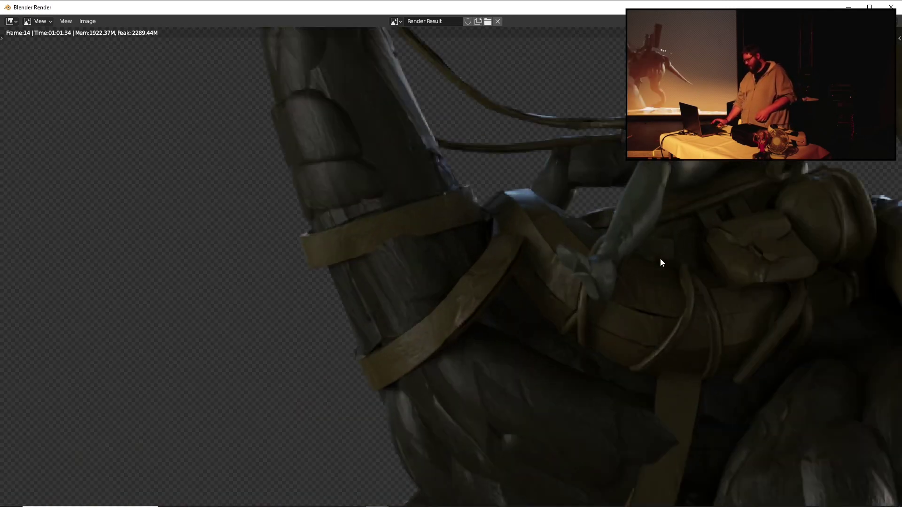
pyautogui.scroll(-6, 666, 269)
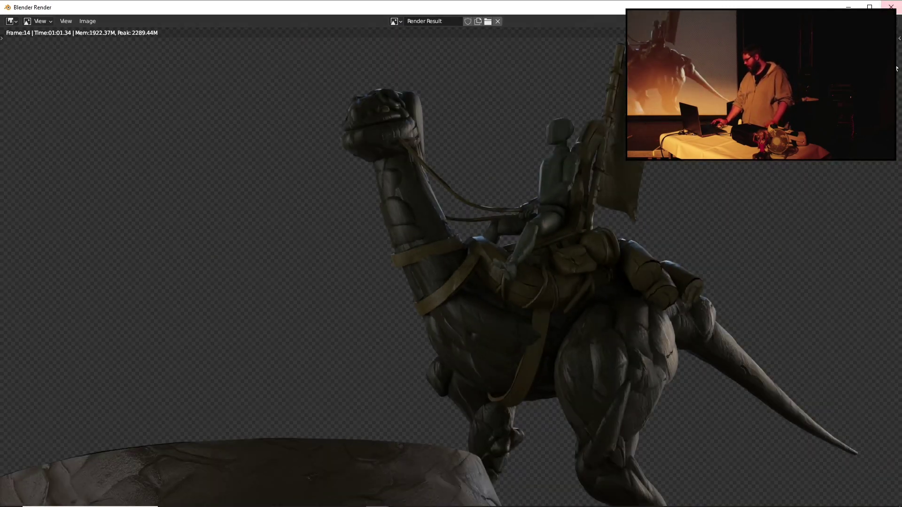
pyautogui.click(848, 7)
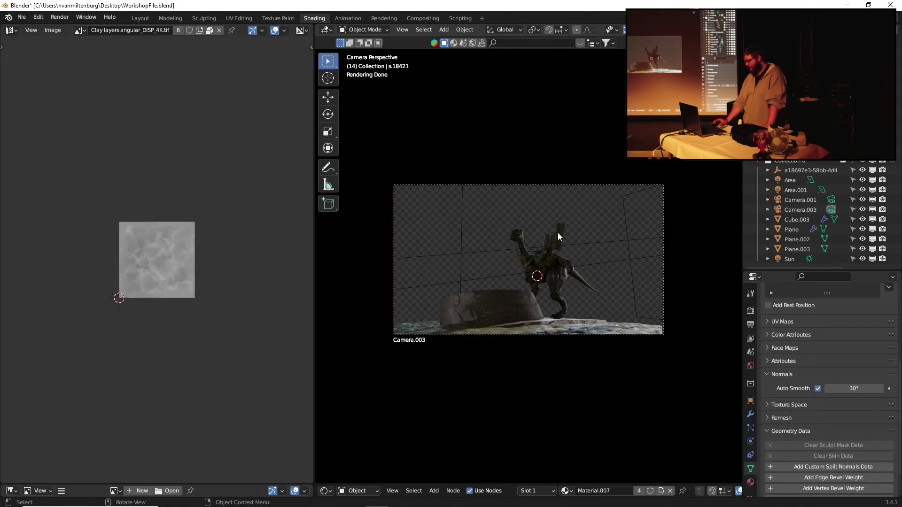